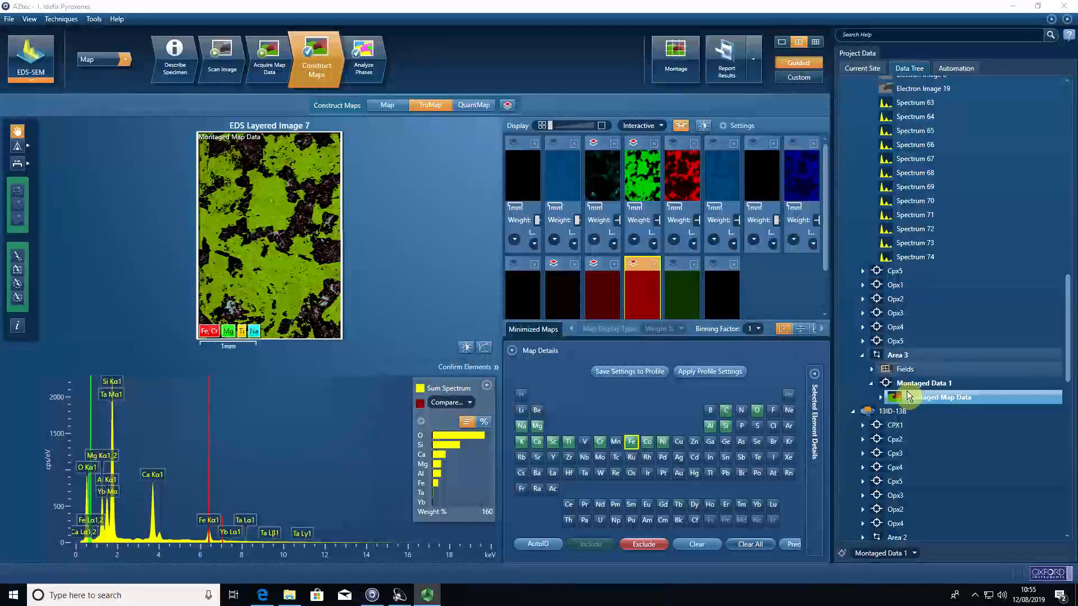
Step: Expand the Montaged Map Data under Area 3's Montaged Data 1 and its EDS Data to list the element maps
left_click(880, 398)
left_click(889, 414)
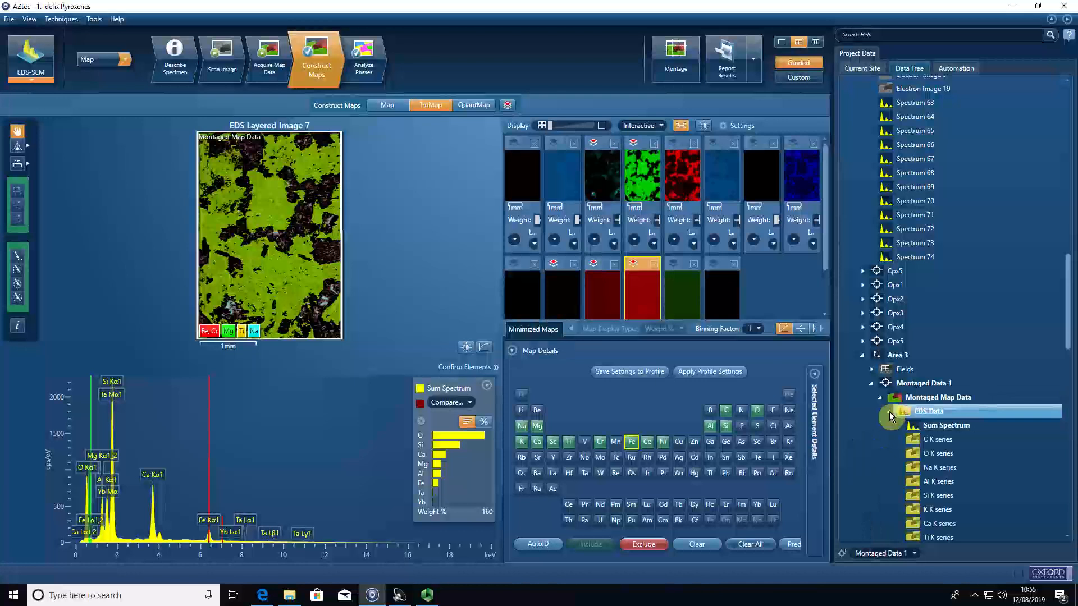
scroll(967, 369, "down", 6)
left_click(931, 247)
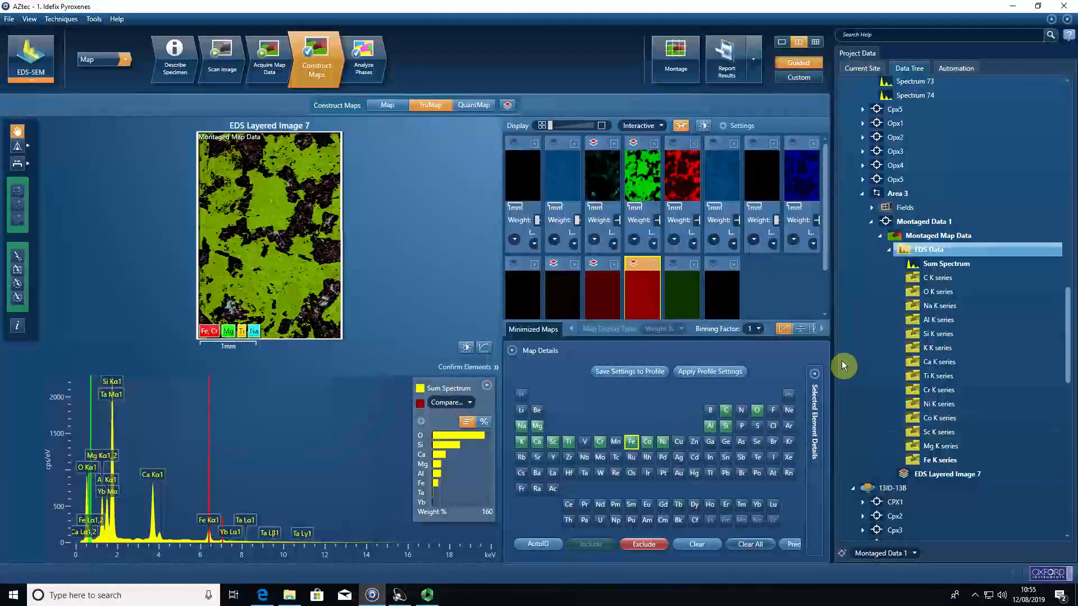
Step: View the individual Na, Si, Ca, Ni, Co and Sc K series maps of the montaged data
left_click(929, 305)
left_click(938, 335)
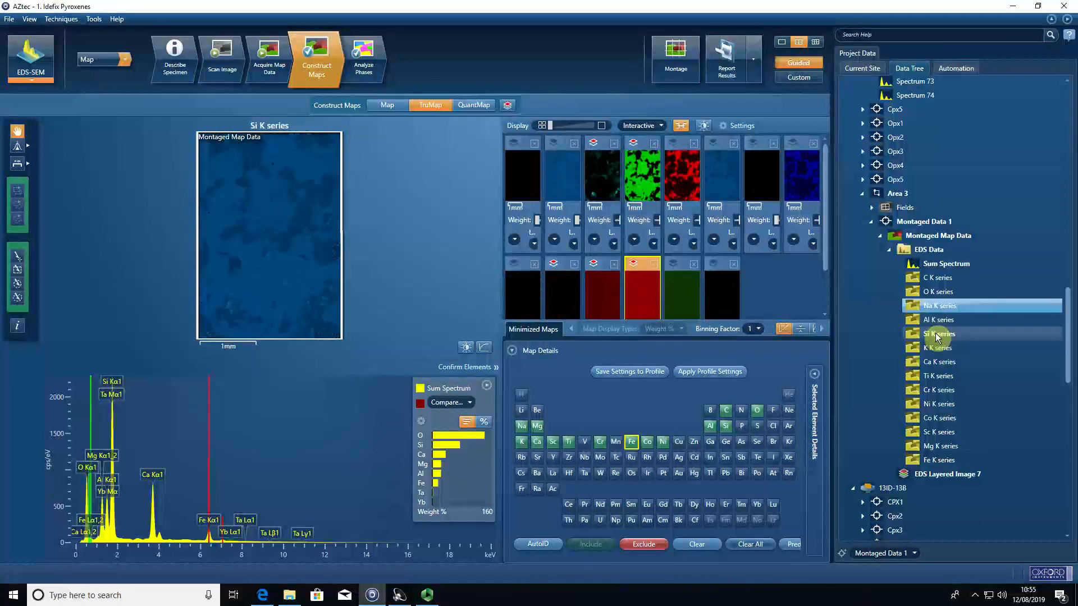
left_click(936, 362)
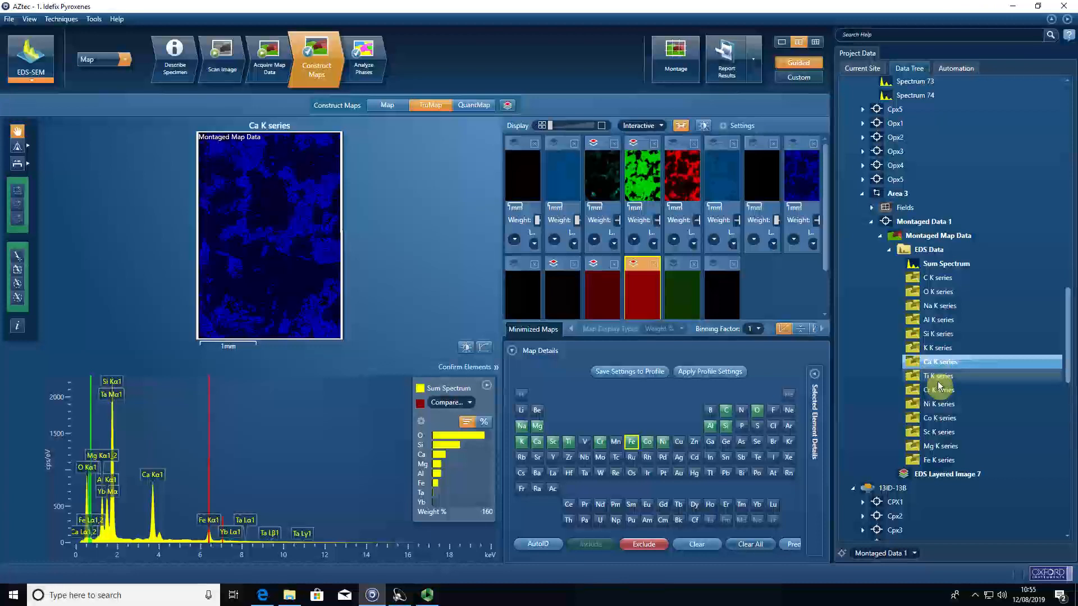
left_click(940, 404)
left_click(941, 418)
left_click(941, 433)
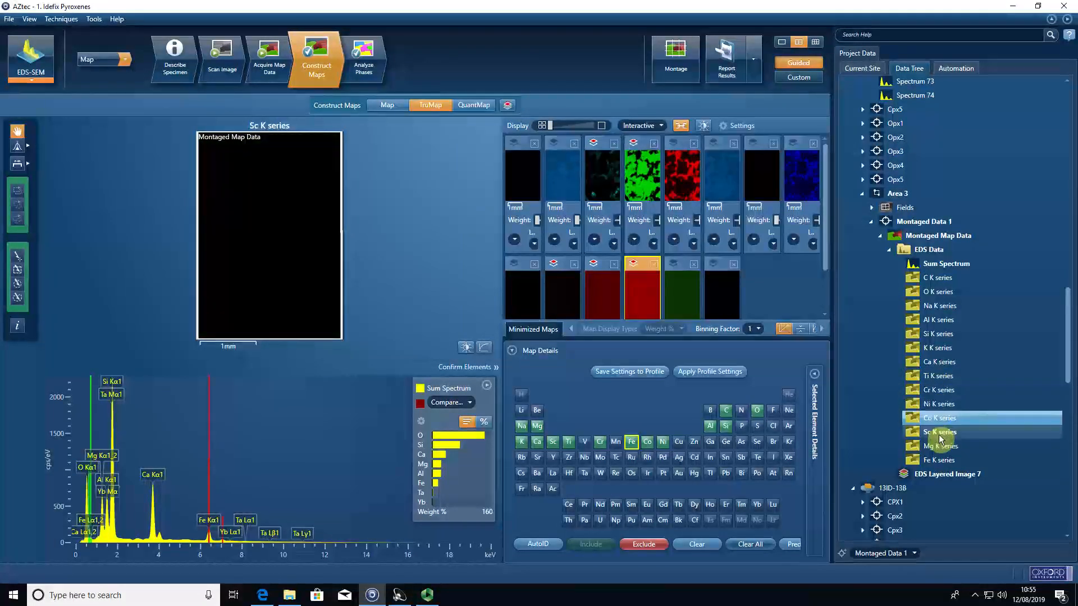
left_click(942, 362)
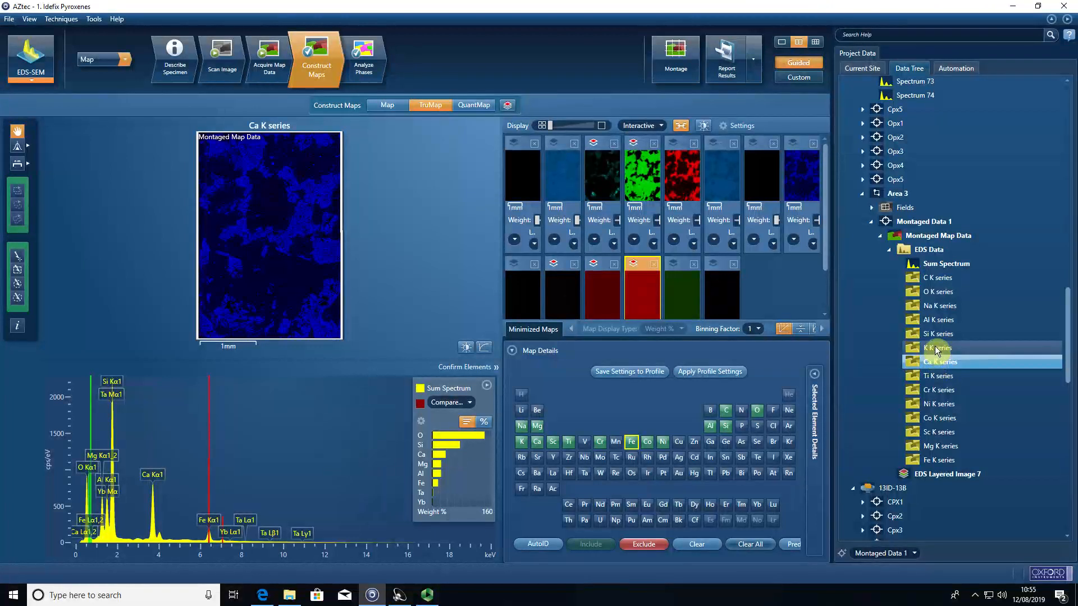
Step: Draw a rectangular spectrum region about 25 µm wide inside the bright lower-left grain on the Na K series map
left_click(941, 305)
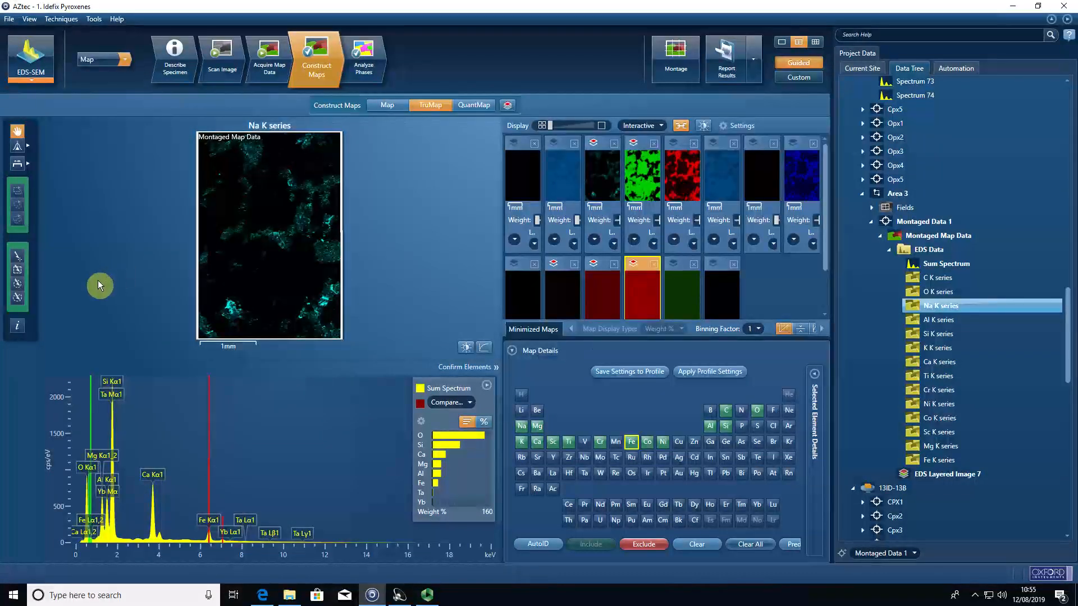
left_click(18, 270)
scroll(234, 312, "up", 5)
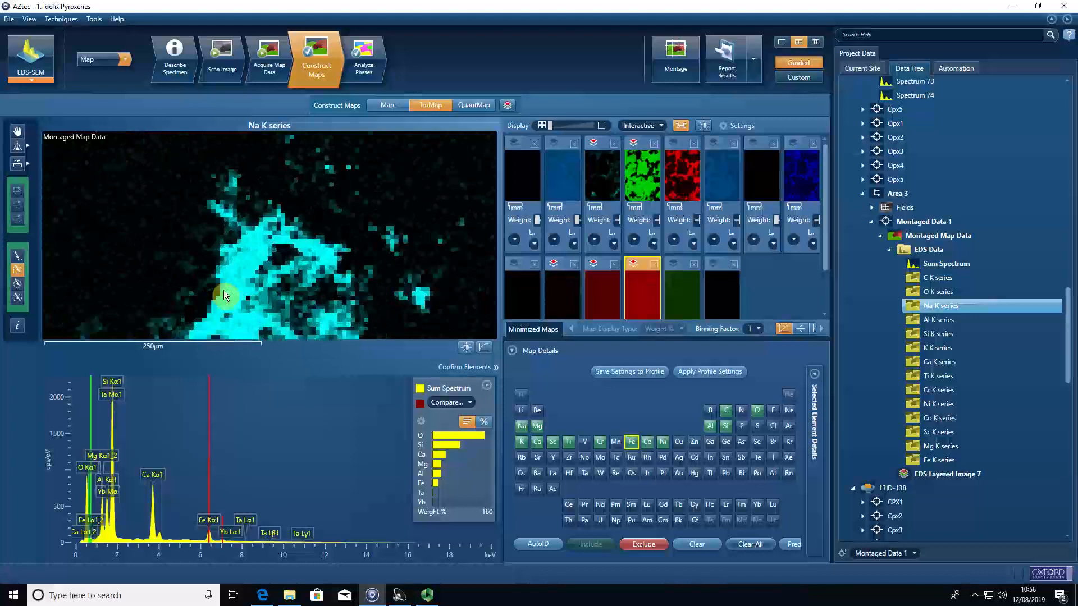
scroll(243, 298, "up", 2)
left_click_drag(212, 222, 279, 286)
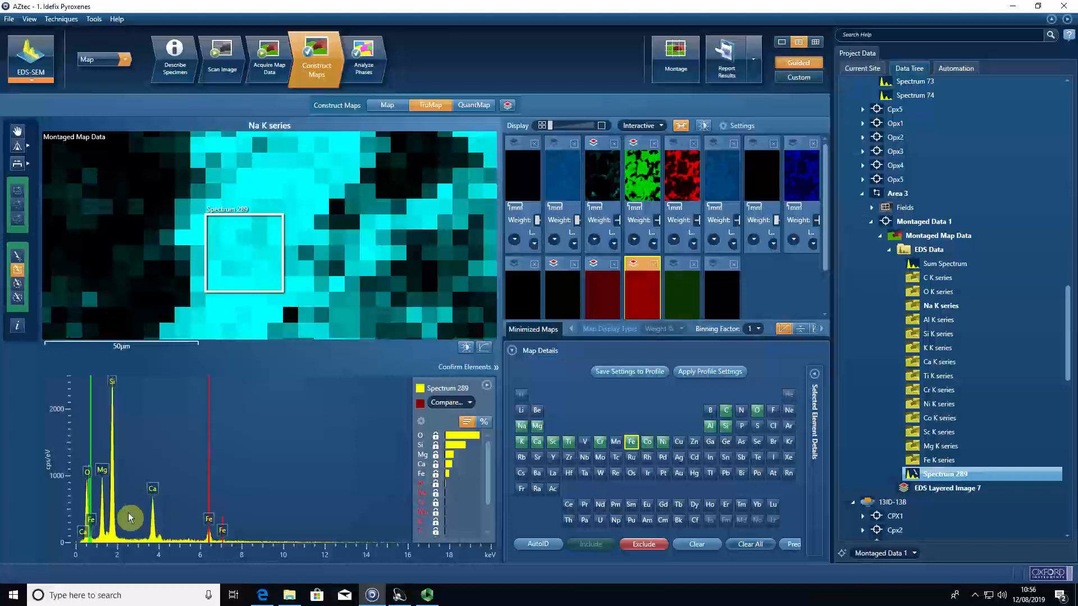
Step: Rename the spectrum of the region drawn on the Na map as cpx
right_click(930, 477)
left_click(971, 489)
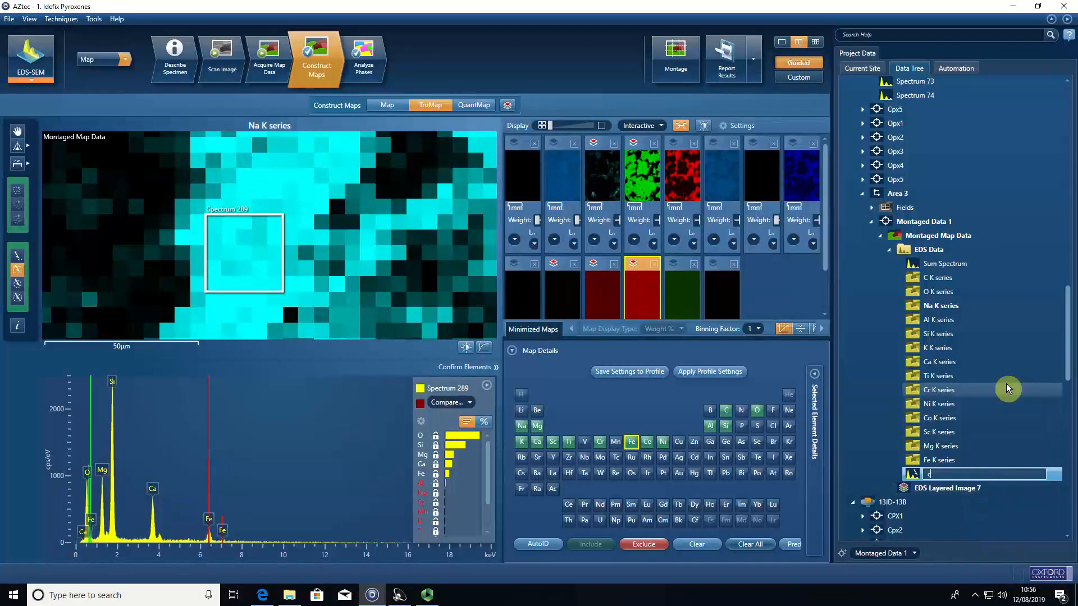
key("Return")
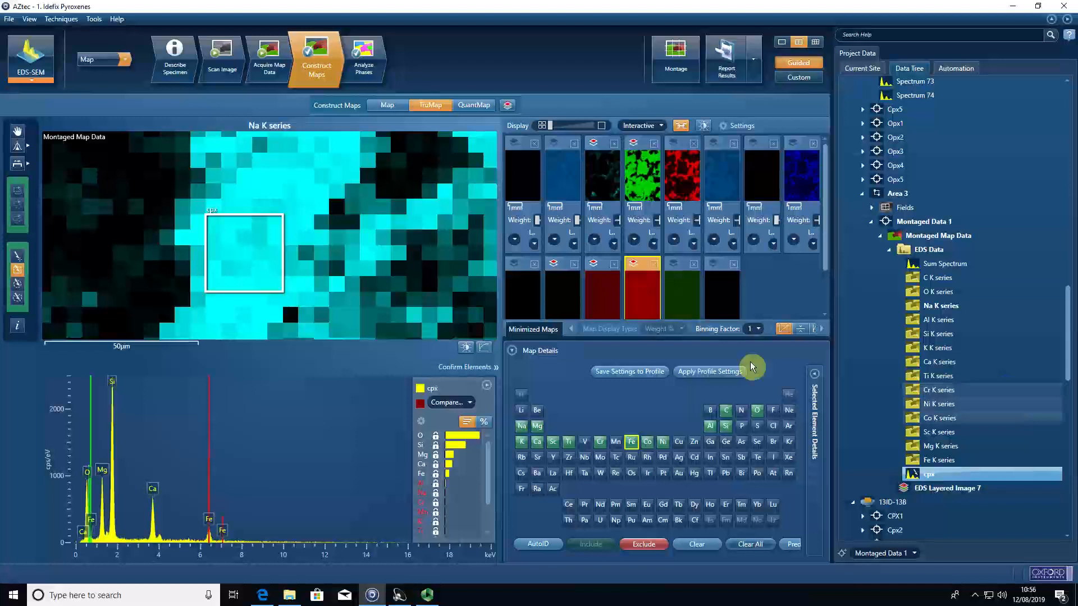
Step: Compare the Al, Ca, Cr and Ni K series maps across the whole montaged area
scroll(227, 248, "down", 3)
scroll(221, 244, "down", 5)
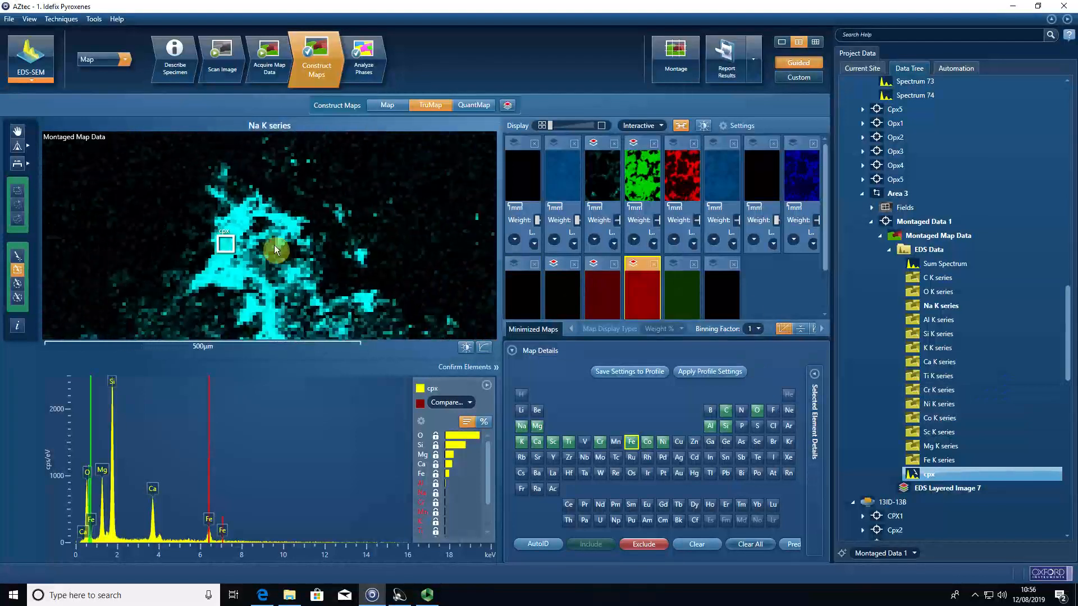
left_click(932, 320)
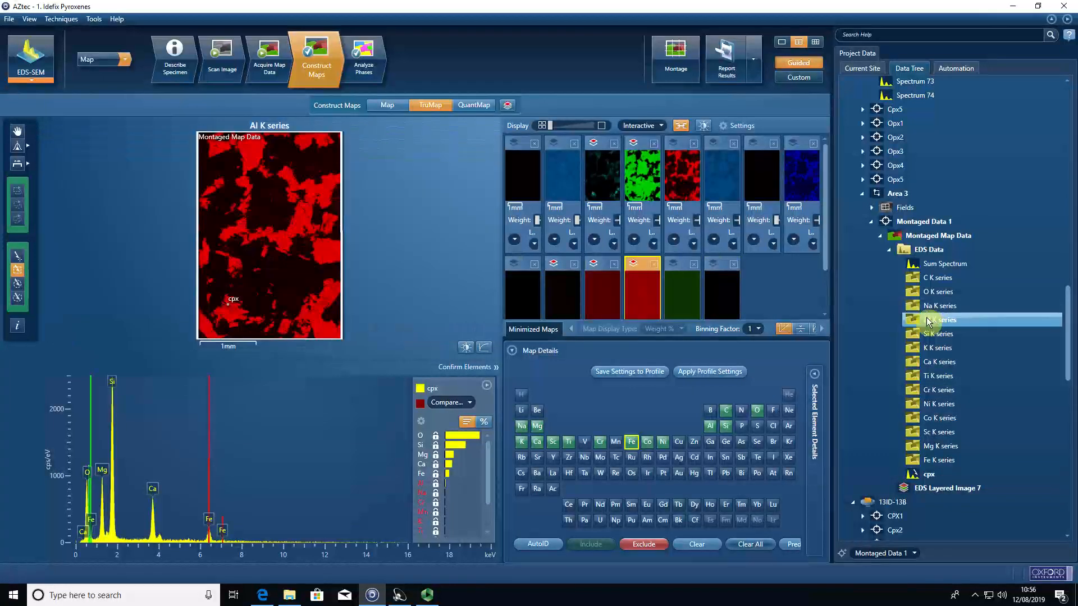
left_click(283, 242)
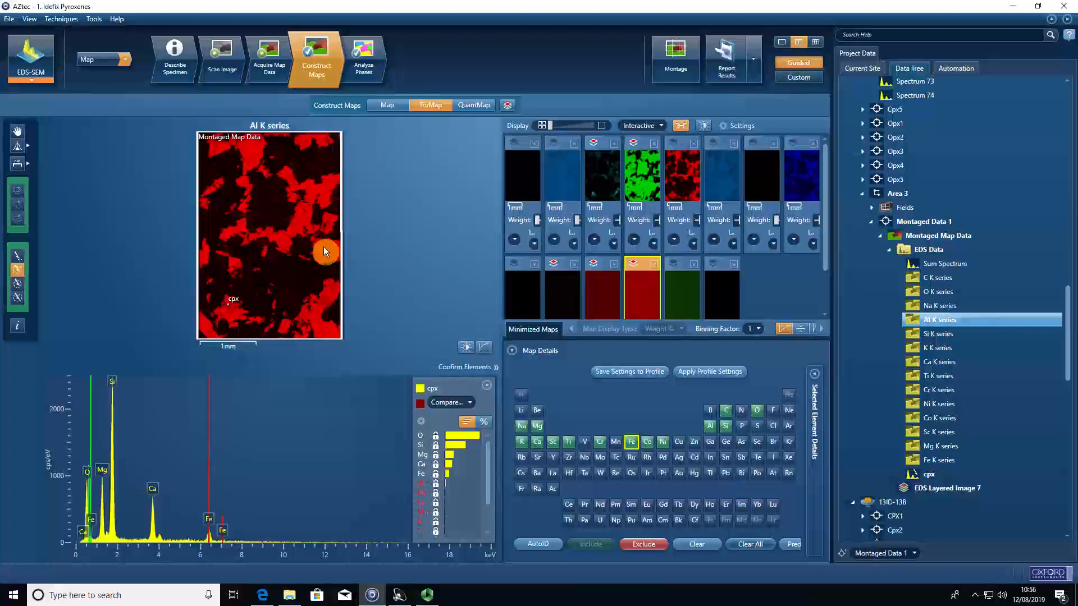
left_click(931, 337)
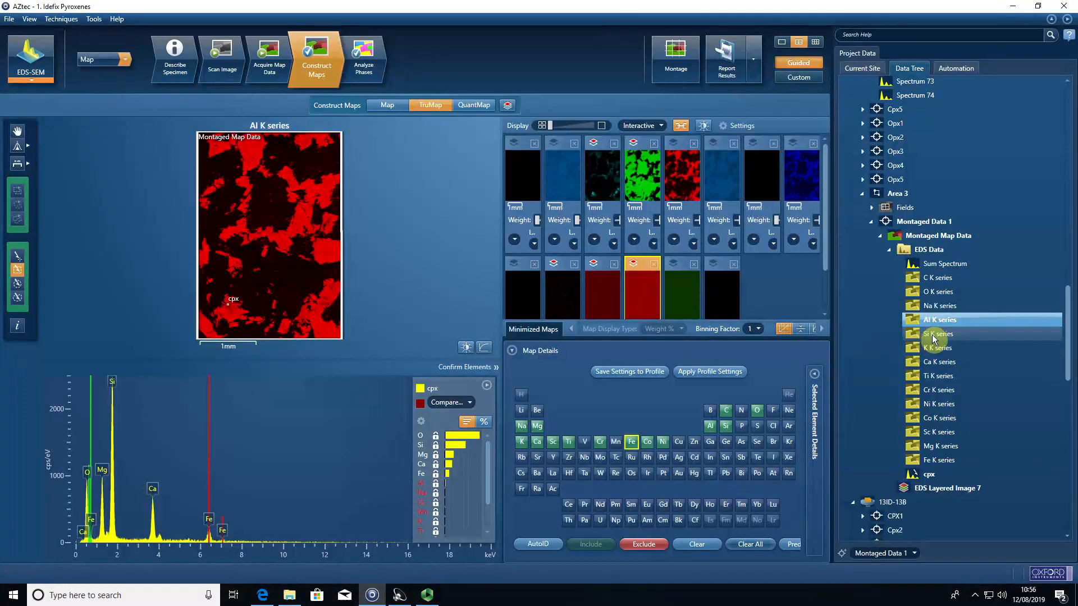
left_click(933, 362)
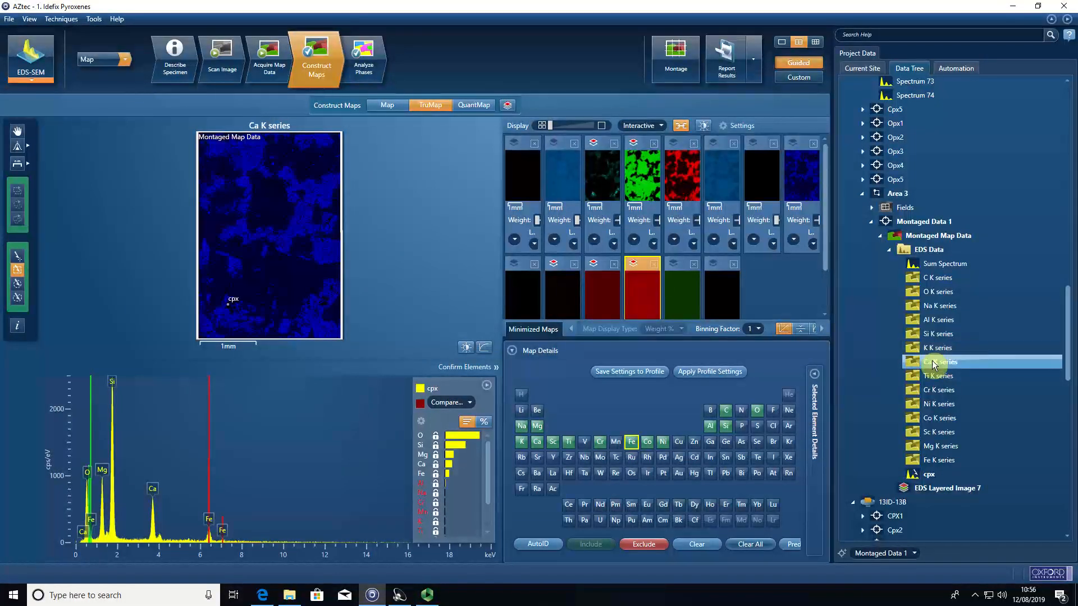
left_click(930, 325)
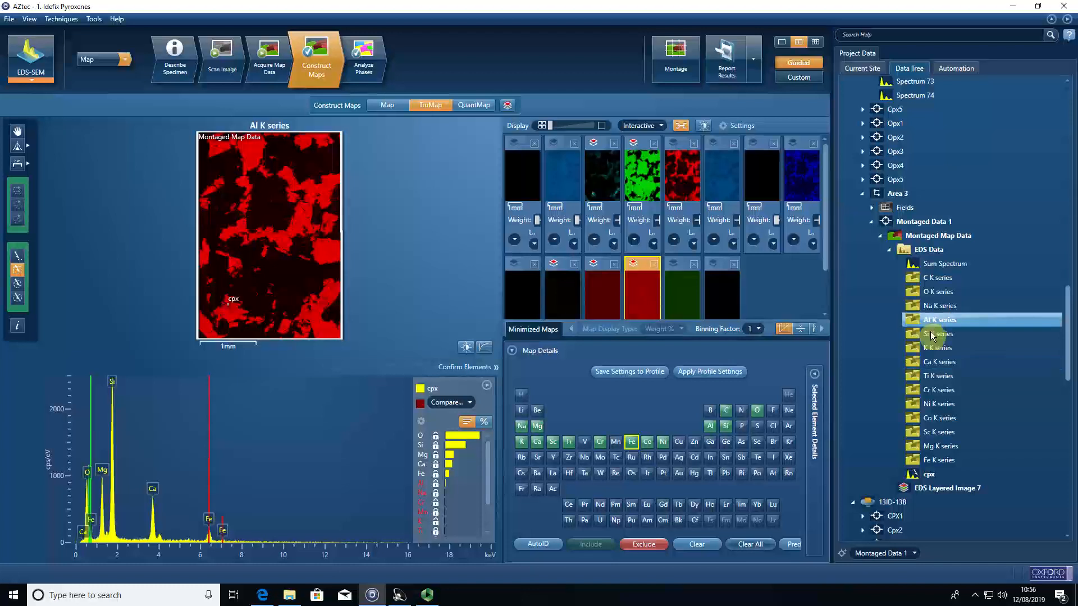
left_click(937, 389)
left_click(940, 404)
Step: Draw a rectangular spectrum region about 35 µm wide in the uniform central Mg-rich area on the Mg K series map
left_click(942, 447)
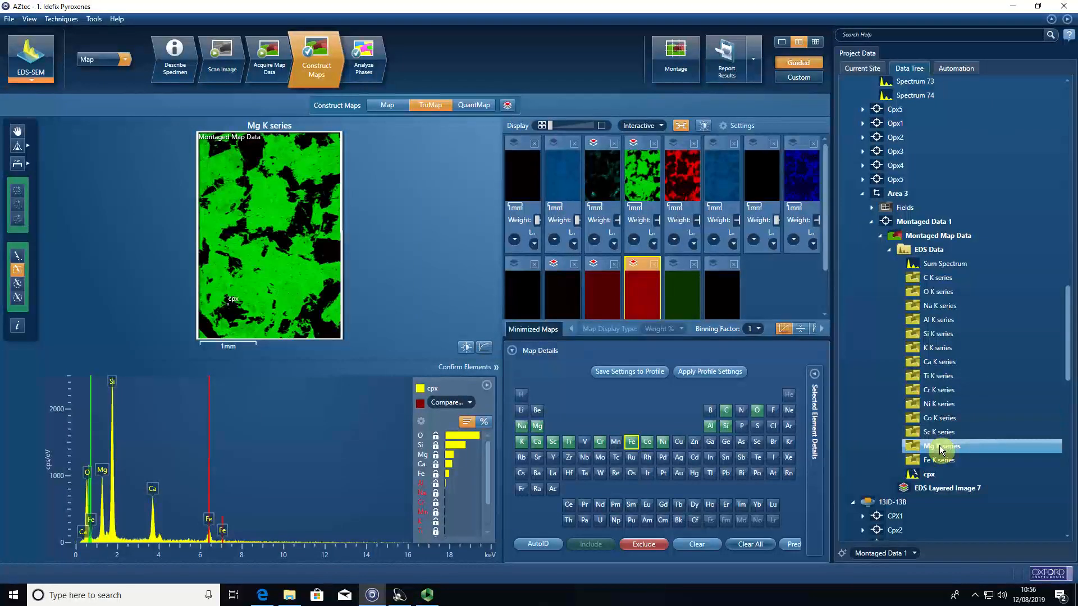
scroll(271, 265, "up", 5)
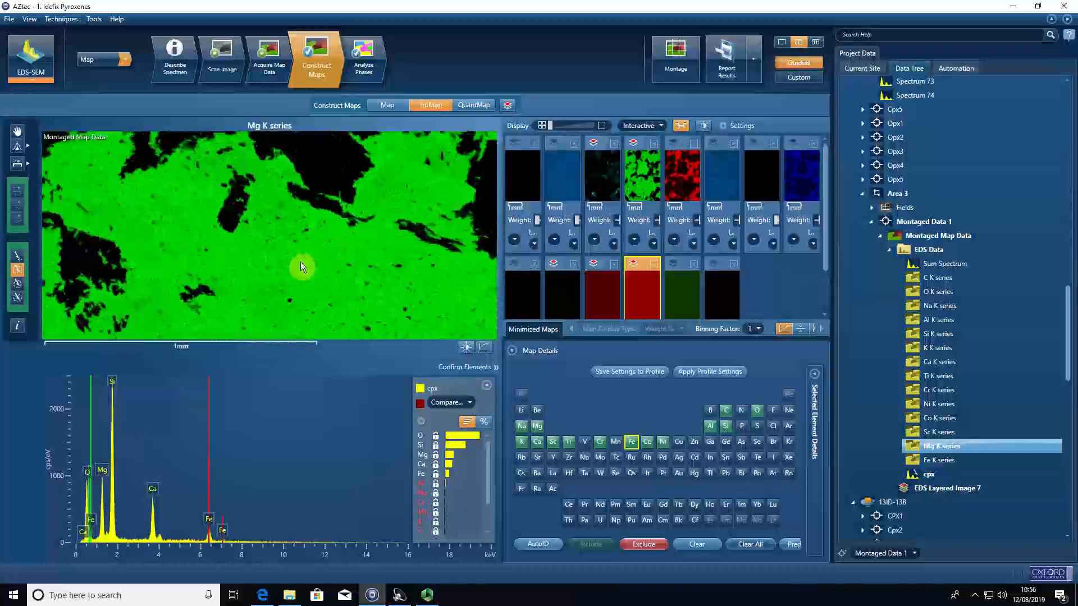
scroll(301, 263, "up", 5)
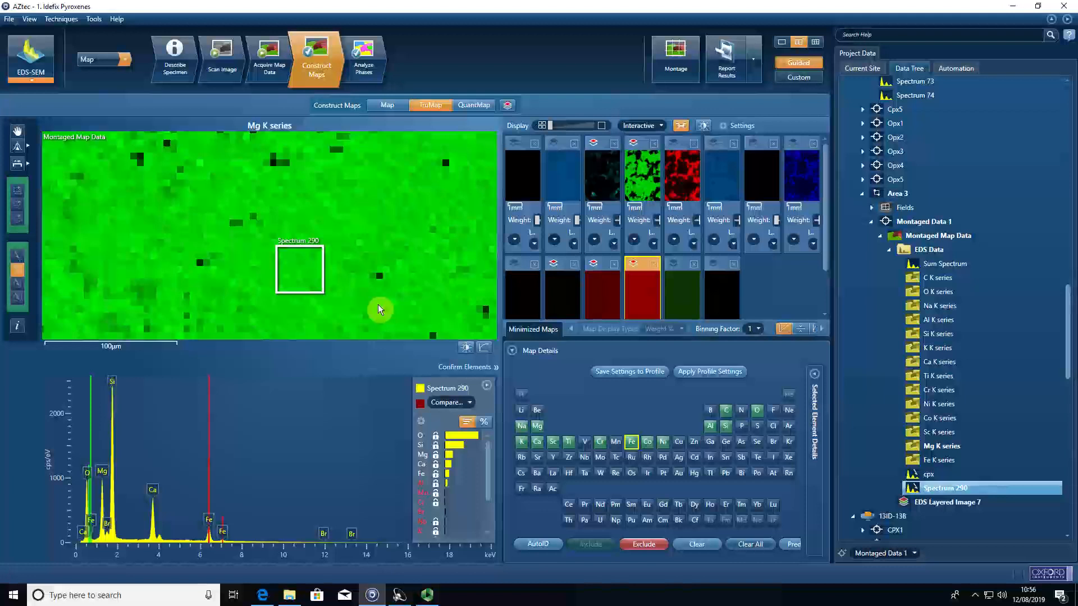
Step: Rename the spectrum of the region drawn on the Mg map as cpx
scroll(201, 263, "down", 5)
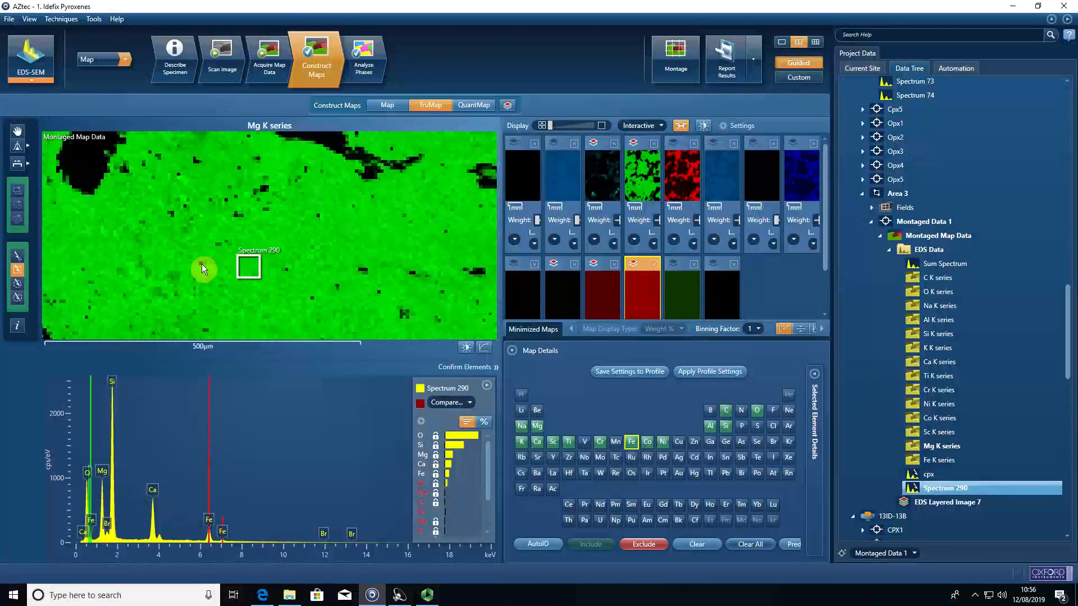
scroll(201, 264, "down", 3)
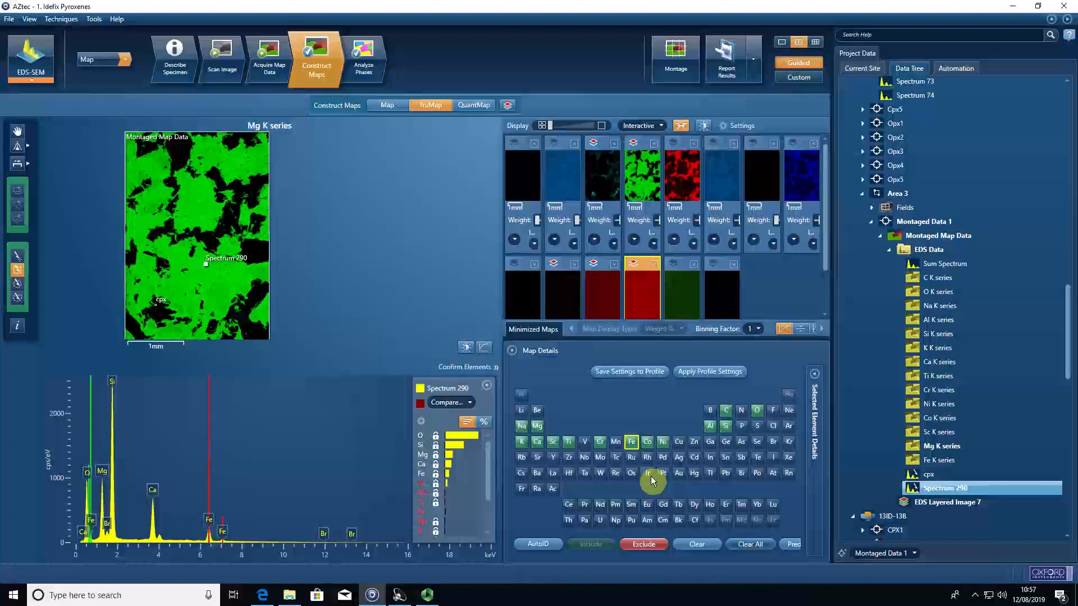
right_click(934, 487)
left_click(961, 495)
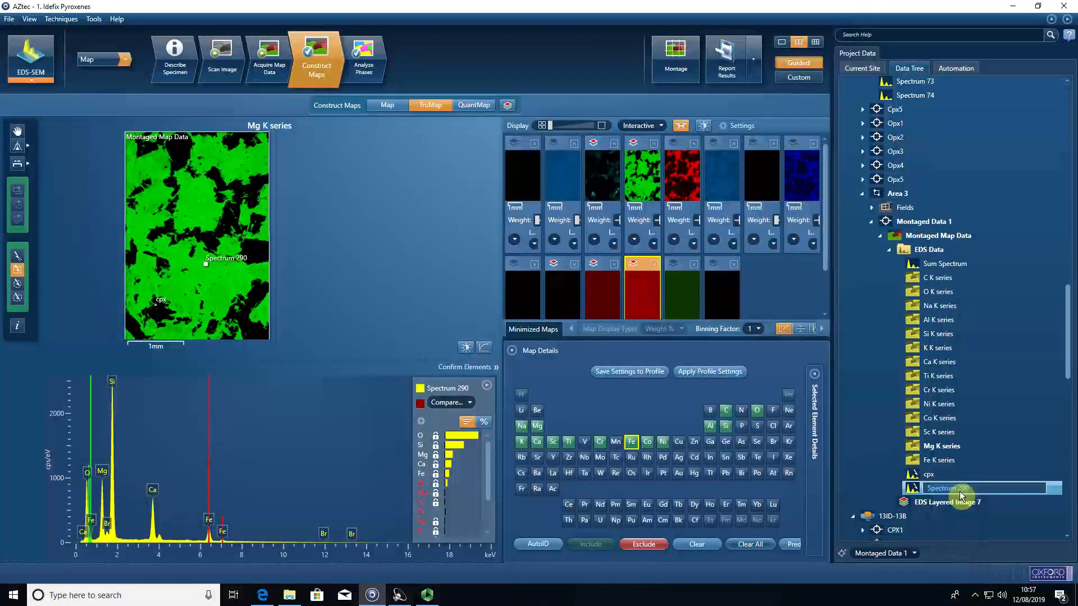
key("Return")
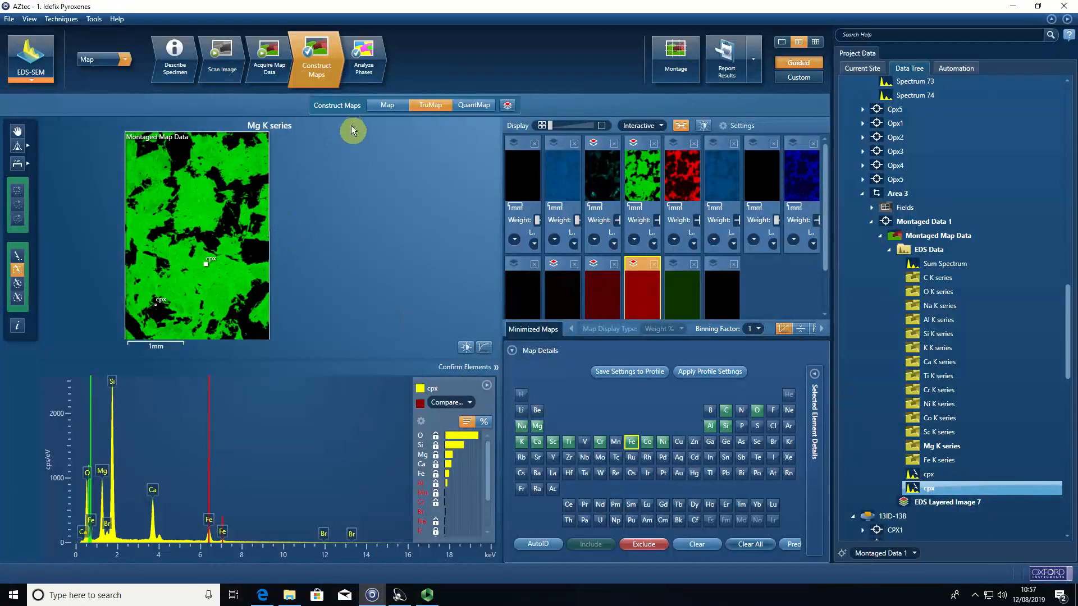
Step: Raise the contrast strongly and lower the brightness slightly on the Fe K series map, and apply the adjustment
left_click(937, 460)
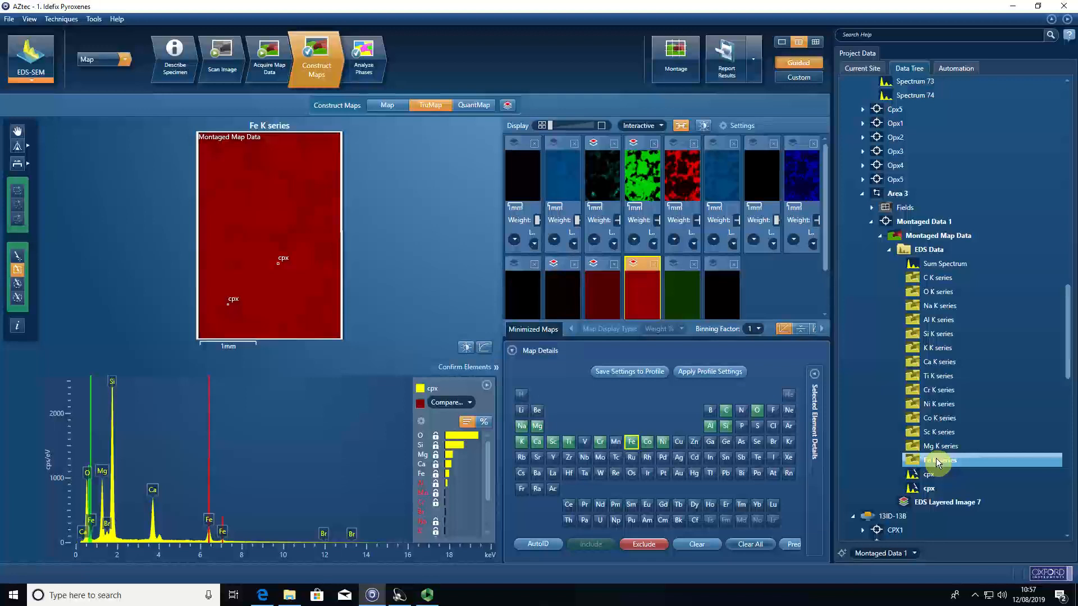
left_click(466, 350)
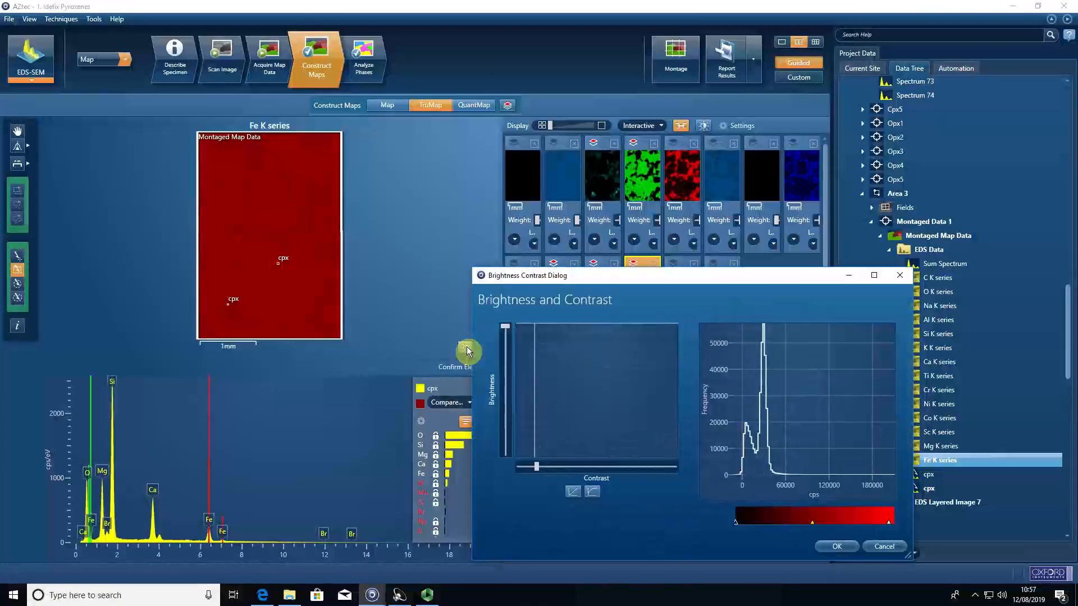
left_click_drag(643, 276, 698, 128)
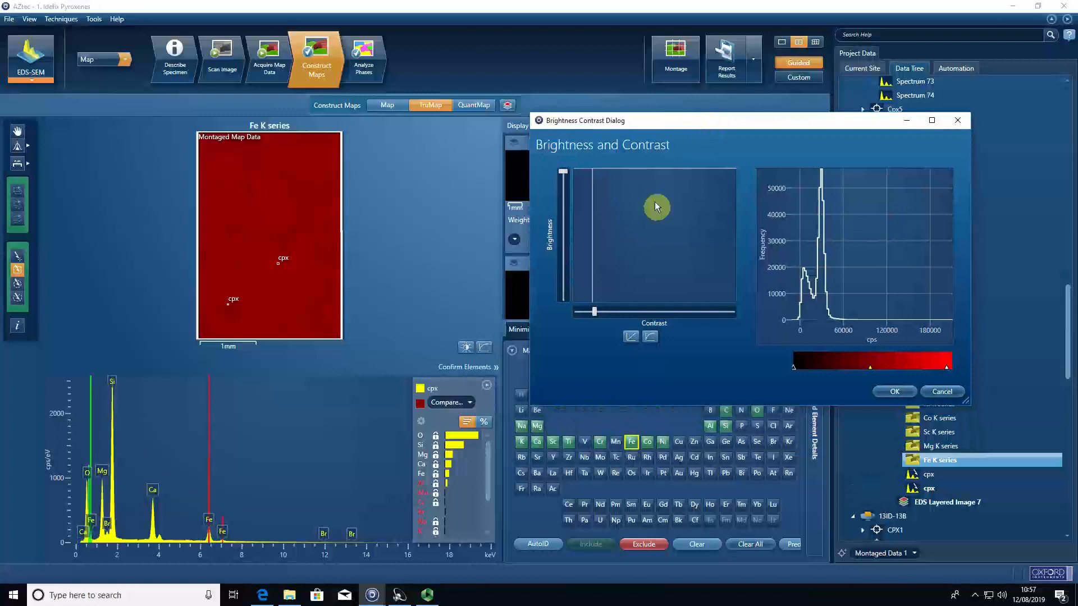
left_click_drag(599, 171, 724, 192)
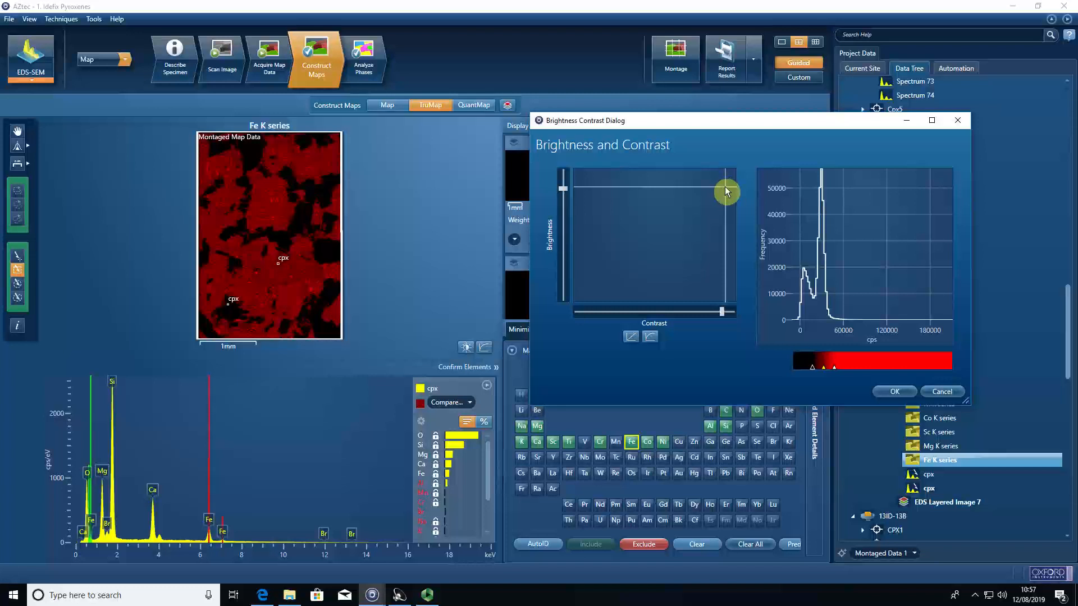
left_click(894, 392)
Step: Increase the contrast and reduce the brightness of the Mg K series map, and apply the adjustment
left_click(941, 446)
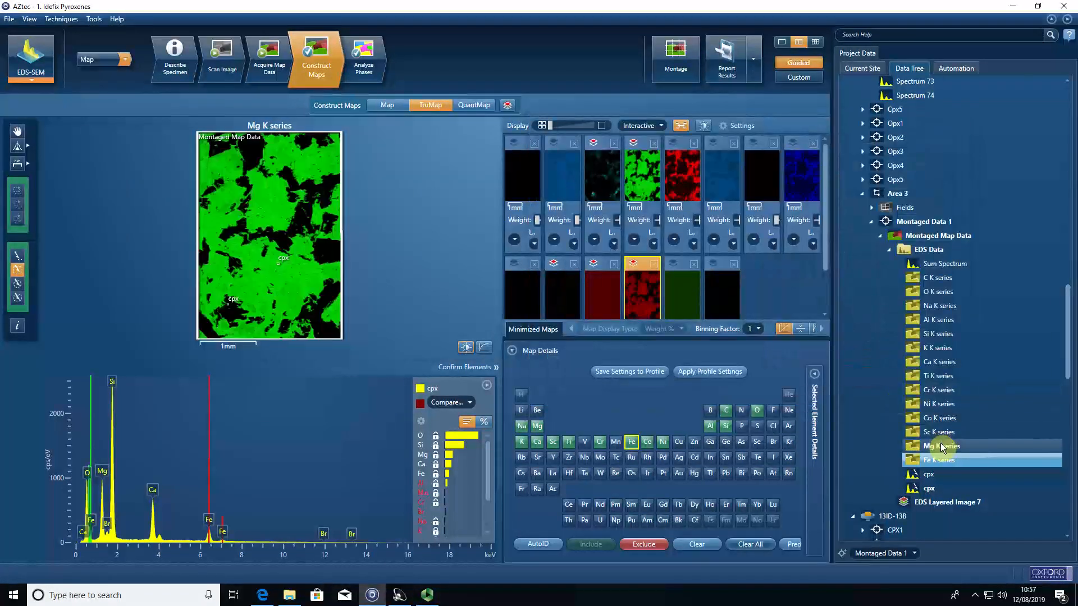
left_click(468, 347)
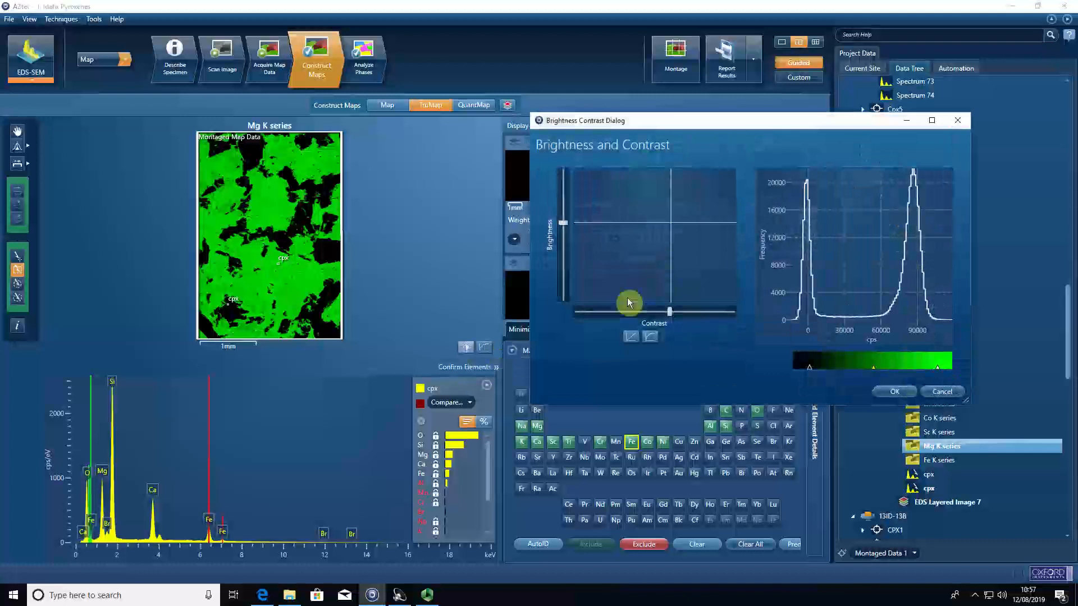
left_click_drag(671, 227, 715, 255)
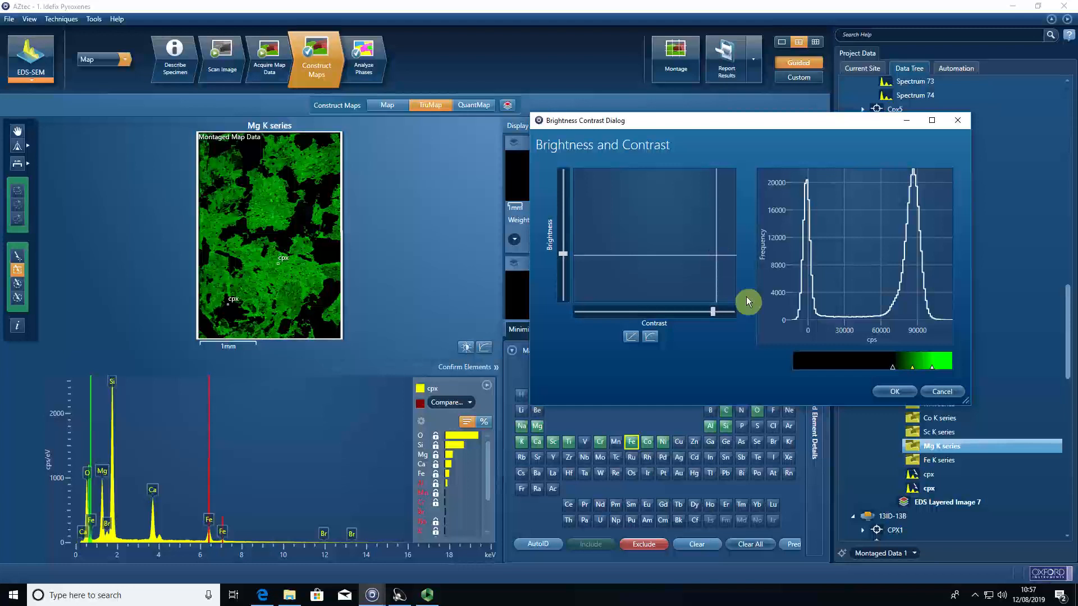
left_click(886, 391)
Step: Fine-tune the Ca K series map with slightly higher contrast and brightness, and apply the adjustment
left_click(946, 362)
left_click(466, 347)
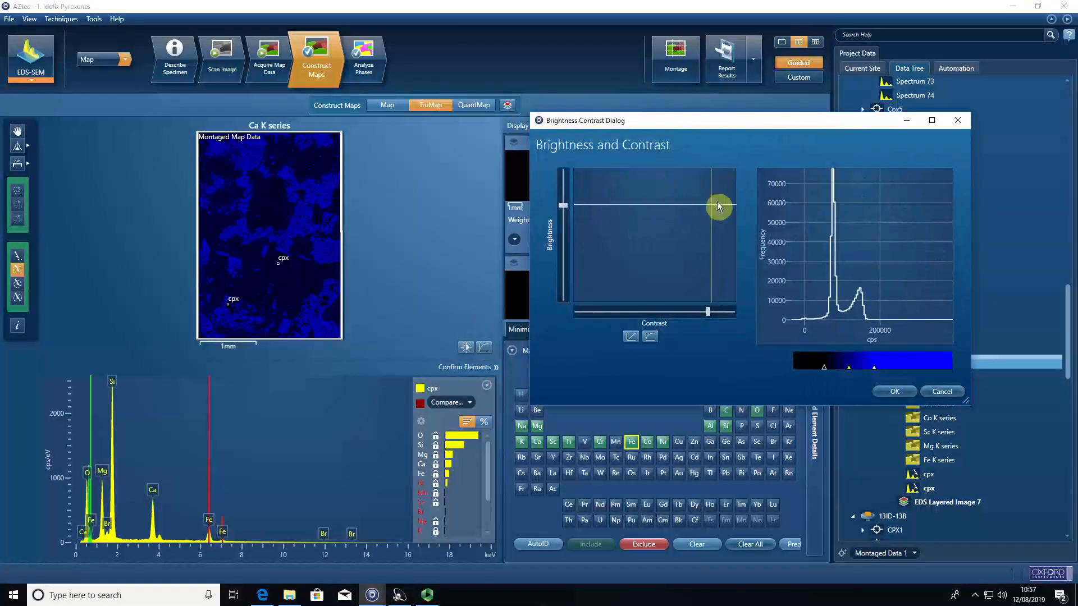
mouse_move(706, 209)
left_mouse_down()
mouse_move(671, 204)
mouse_move(717, 221)
mouse_move(732, 202)
mouse_move(728, 213)
mouse_move(699, 193)
mouse_move(706, 214)
mouse_move(714, 201)
mouse_move(703, 204)
mouse_move(714, 202)
left_mouse_up()
left_click(885, 390)
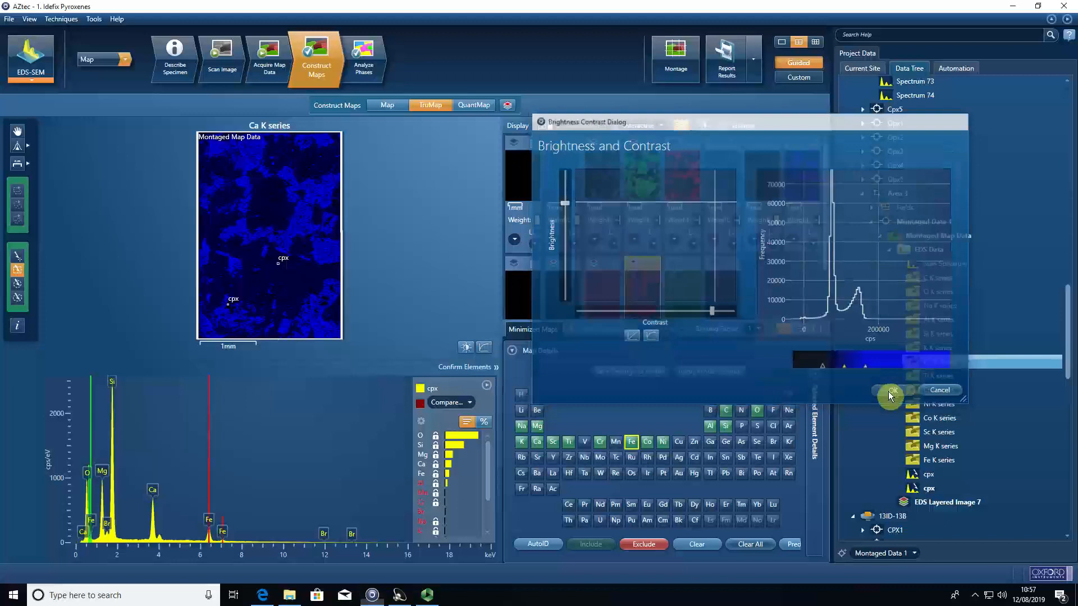
Step: Reduce the brightness and slightly raise the contrast of the Al K series map, and apply the adjustment
left_click(936, 320)
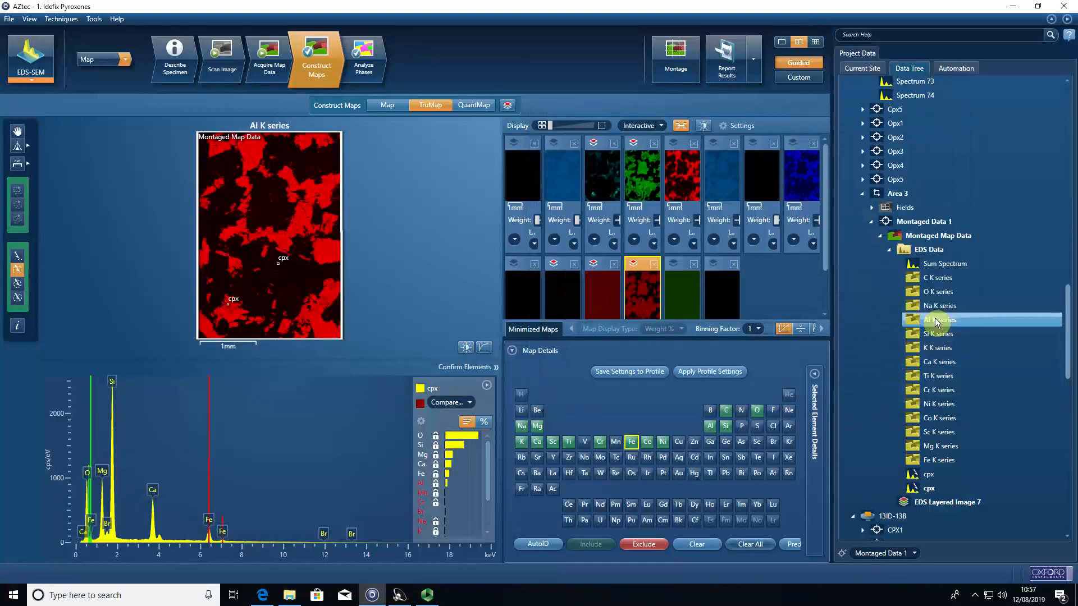
left_click(480, 347)
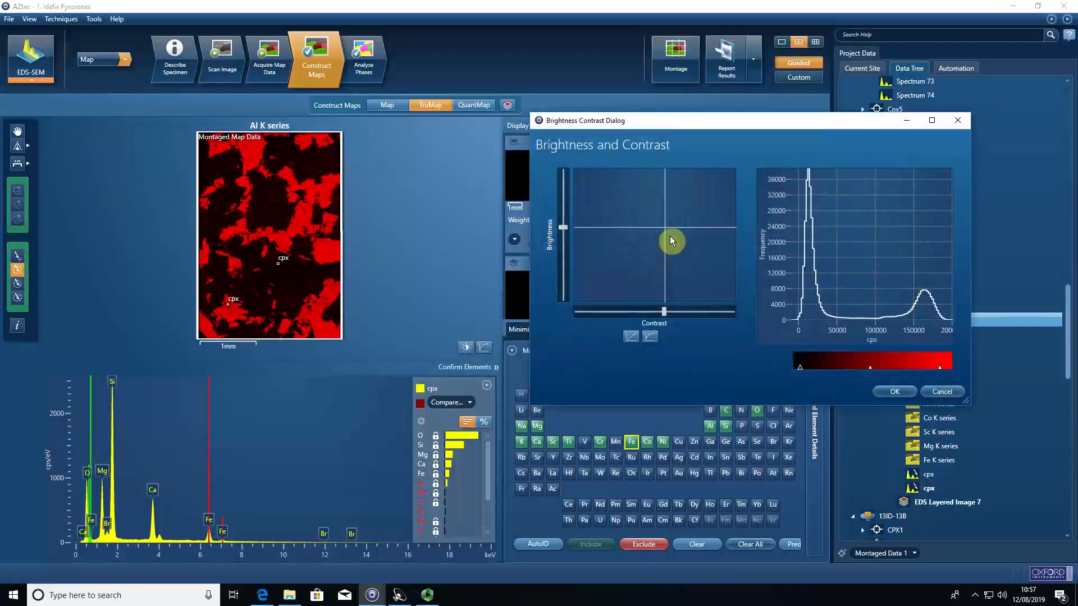
mouse_move(663, 228)
left_mouse_down()
mouse_move(672, 231)
mouse_move(679, 201)
mouse_move(649, 229)
mouse_move(690, 247)
mouse_move(661, 261)
mouse_move(669, 244)
left_mouse_up()
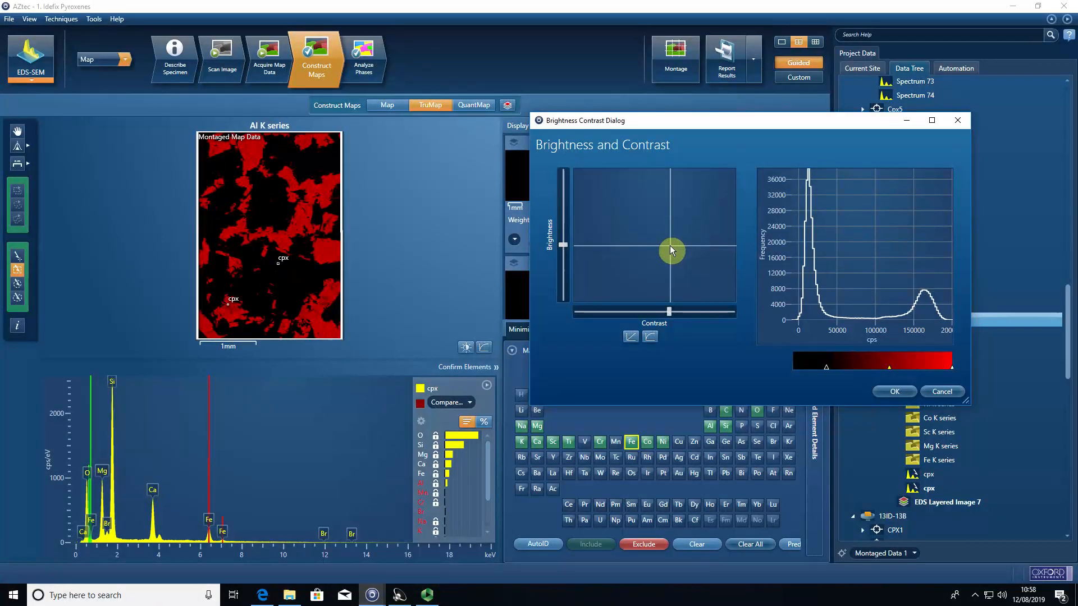
left_click(890, 391)
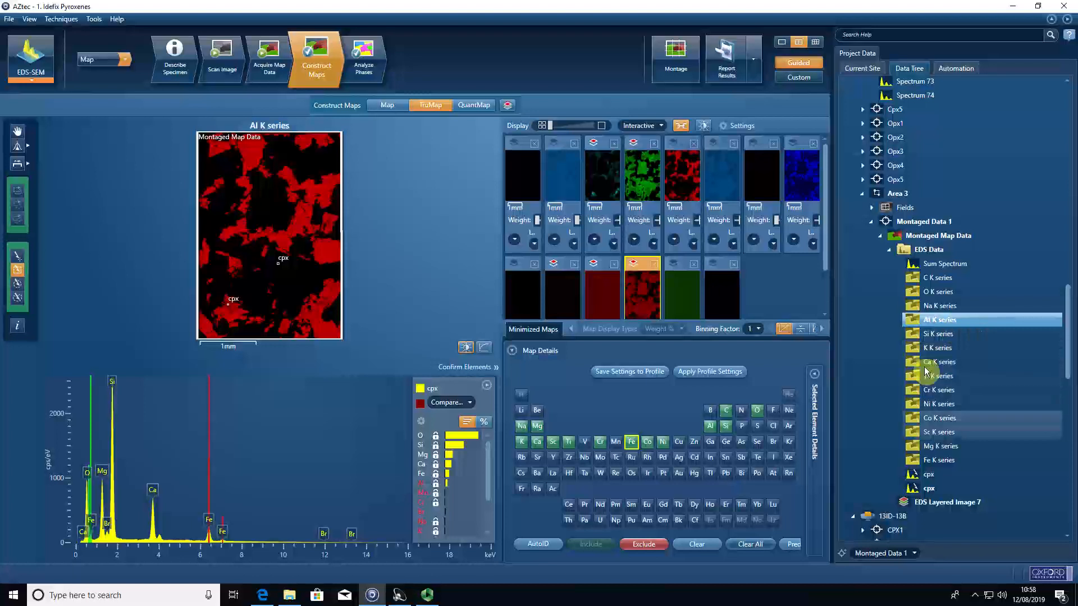
Step: Display EDS Layered Image 7 and show the map layers in the Summary view
left_click(942, 505)
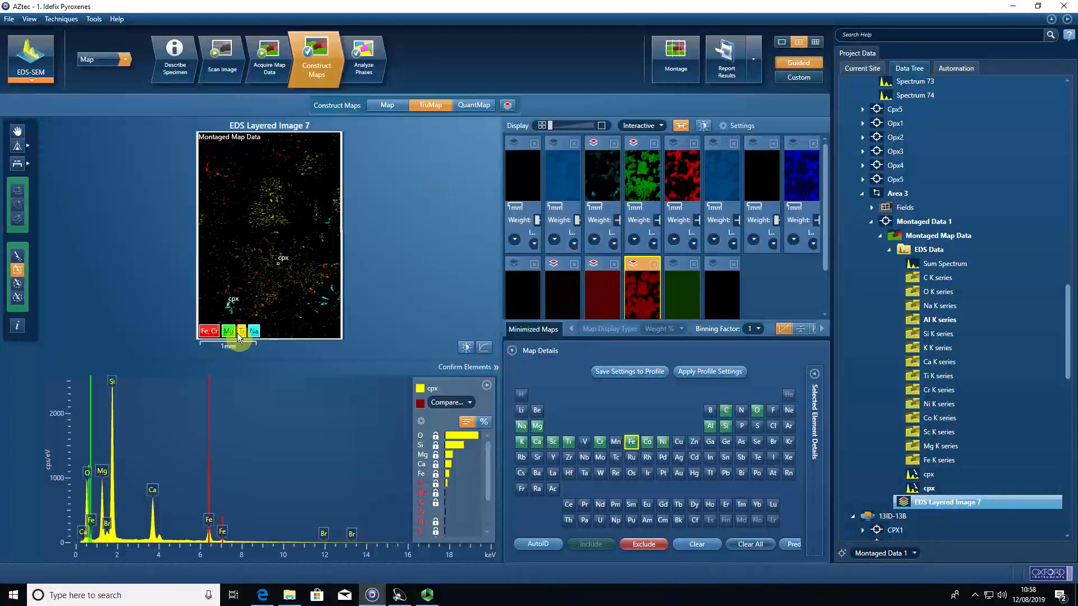
left_click(649, 126)
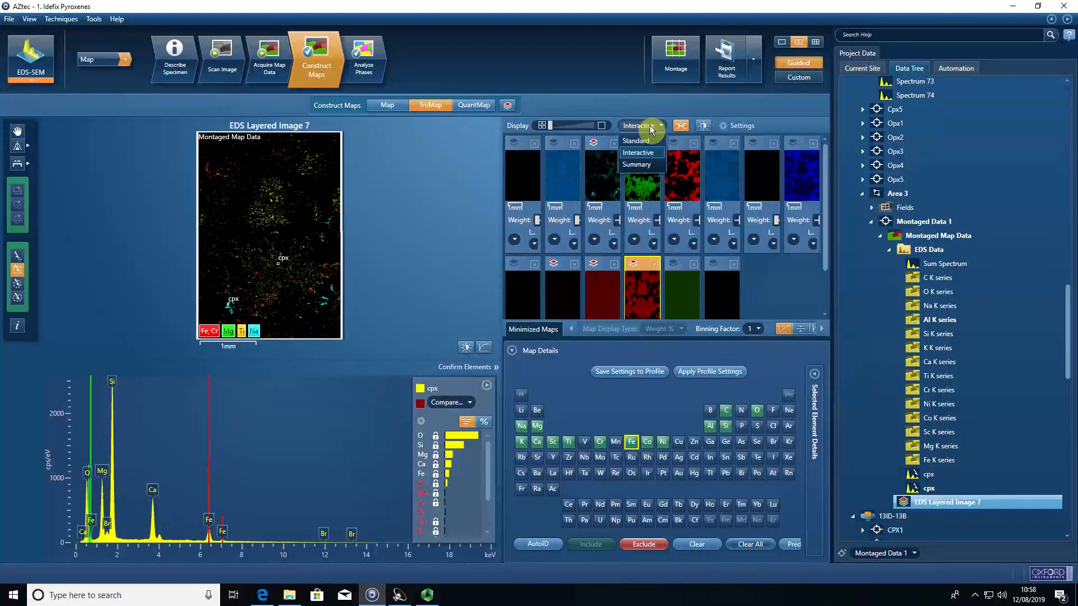
left_click(642, 165)
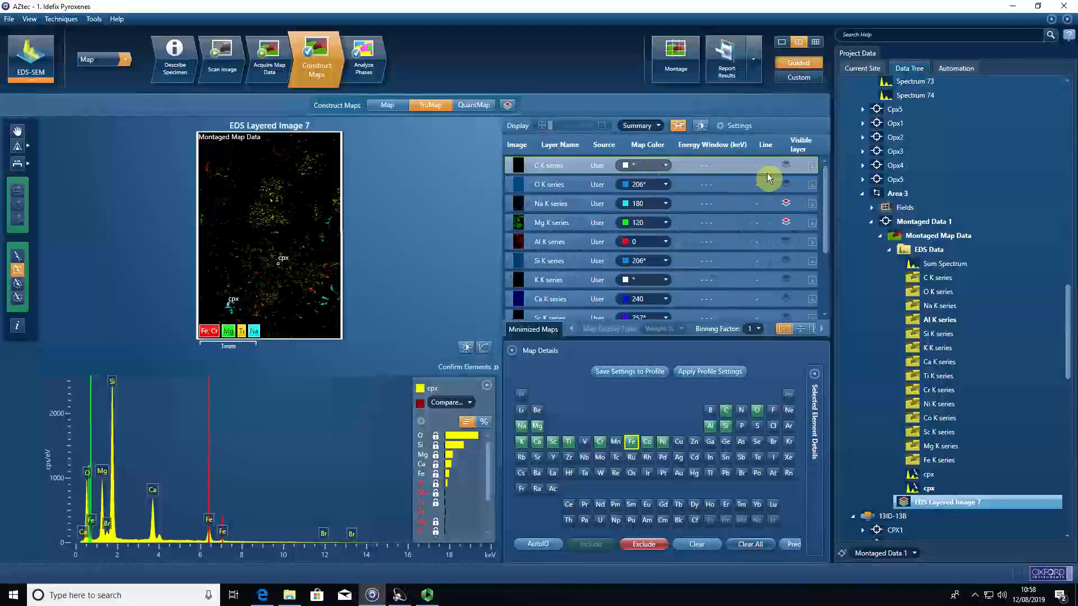
Step: Hide the Na, Ti and Cr layers in the layered image and make the Al K series layer visible alongside Mg and Fe
left_click(785, 203)
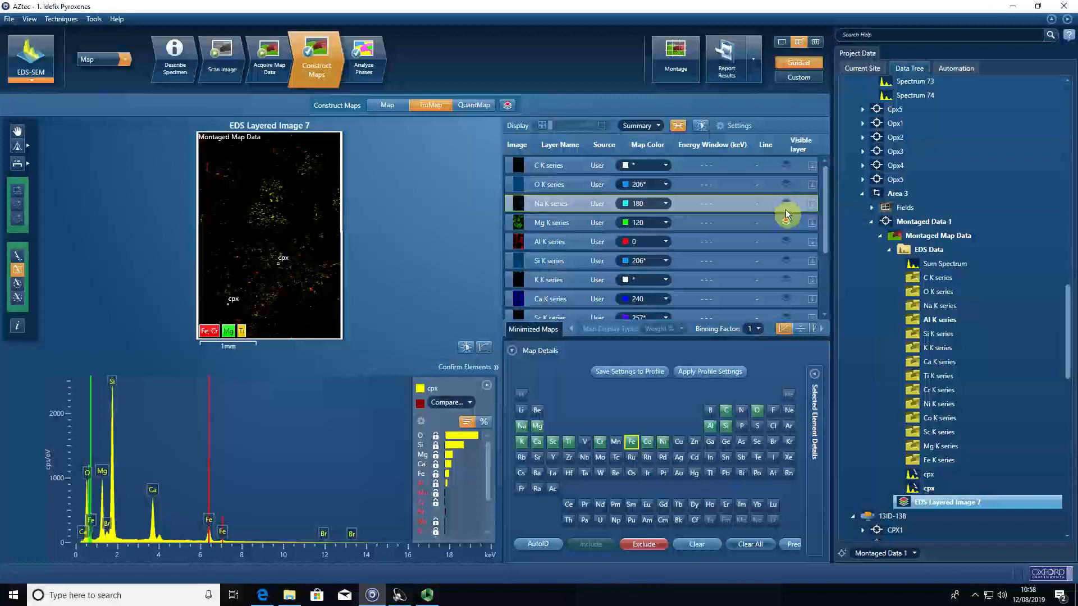
left_click(787, 222)
left_click_drag(827, 211, 825, 219)
left_click(786, 227)
left_click_drag(823, 214, 827, 274)
left_click(787, 252)
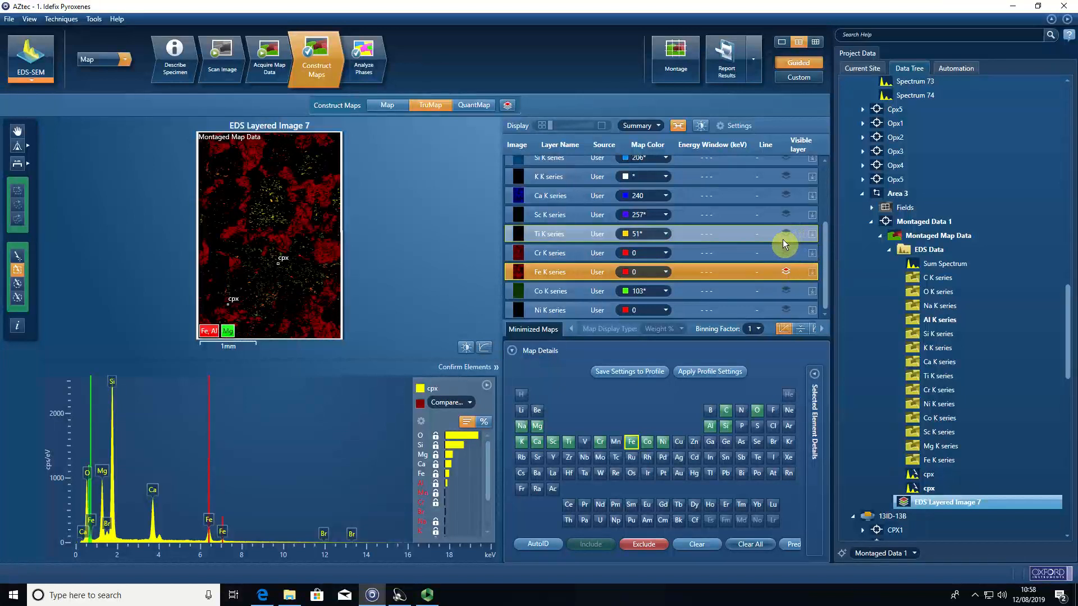
left_click_drag(824, 264, 824, 259)
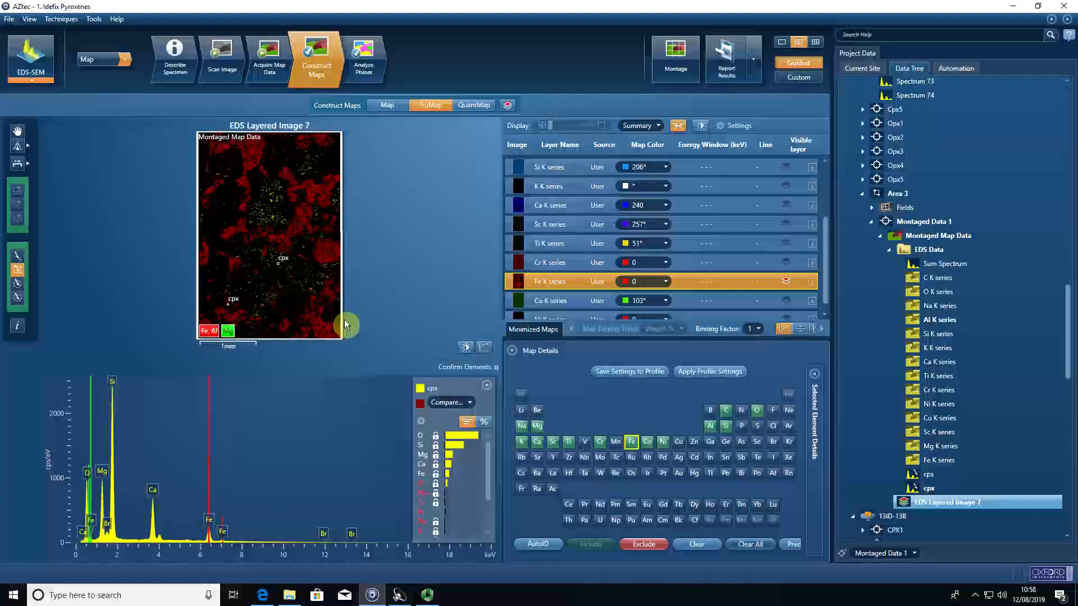
Step: Set the Al K series map color to the predefined White and add the Ca K series layer to the layered image
left_click(665, 282)
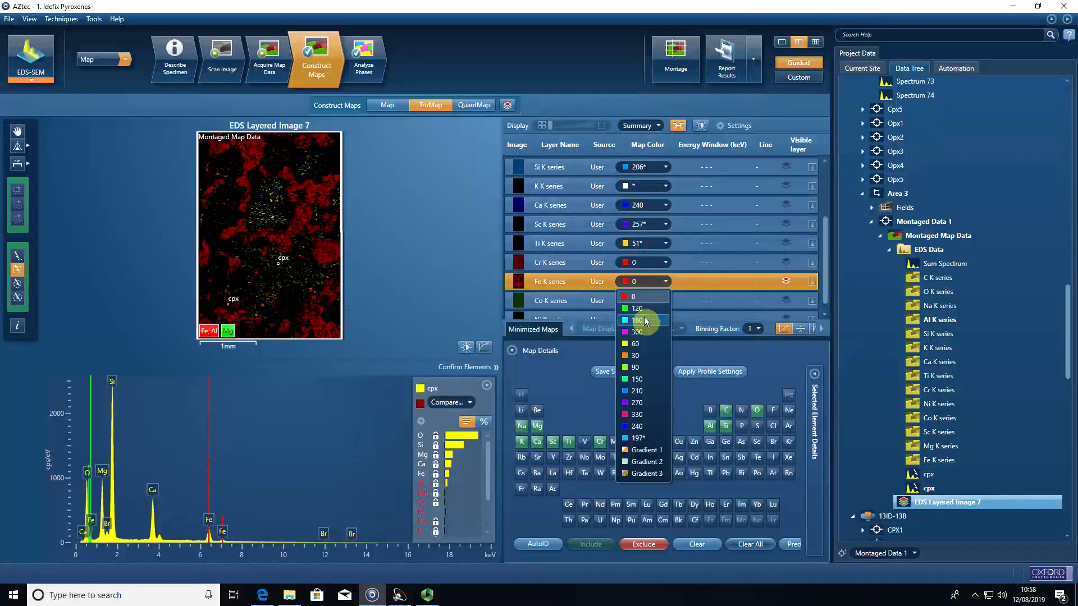
left_click(663, 282)
left_click_drag(820, 269, 827, 190)
left_click(667, 241)
left_click(643, 408)
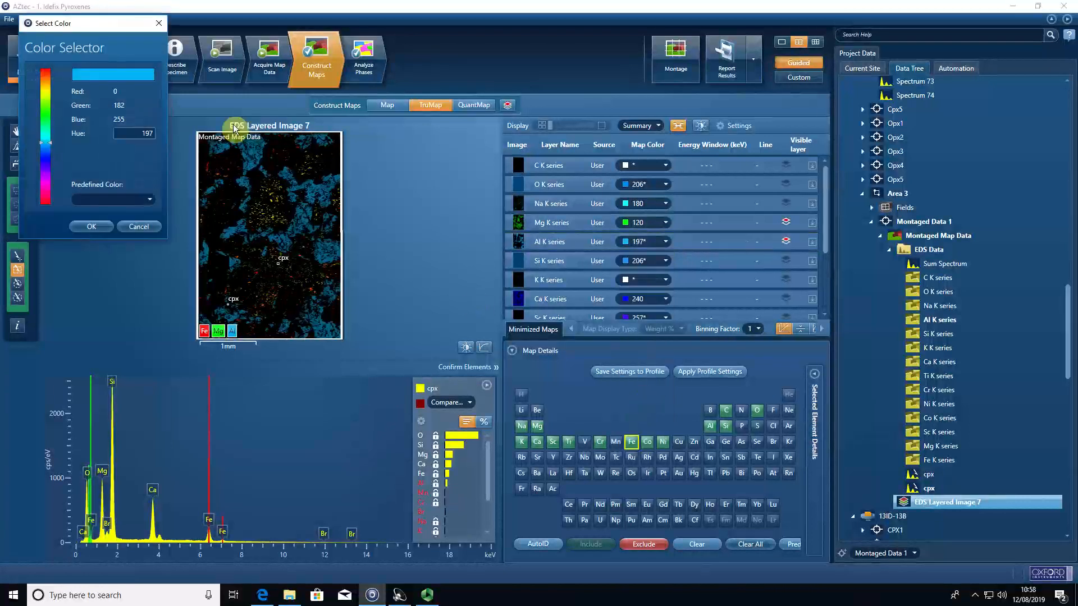
left_click(135, 201)
left_click(113, 217)
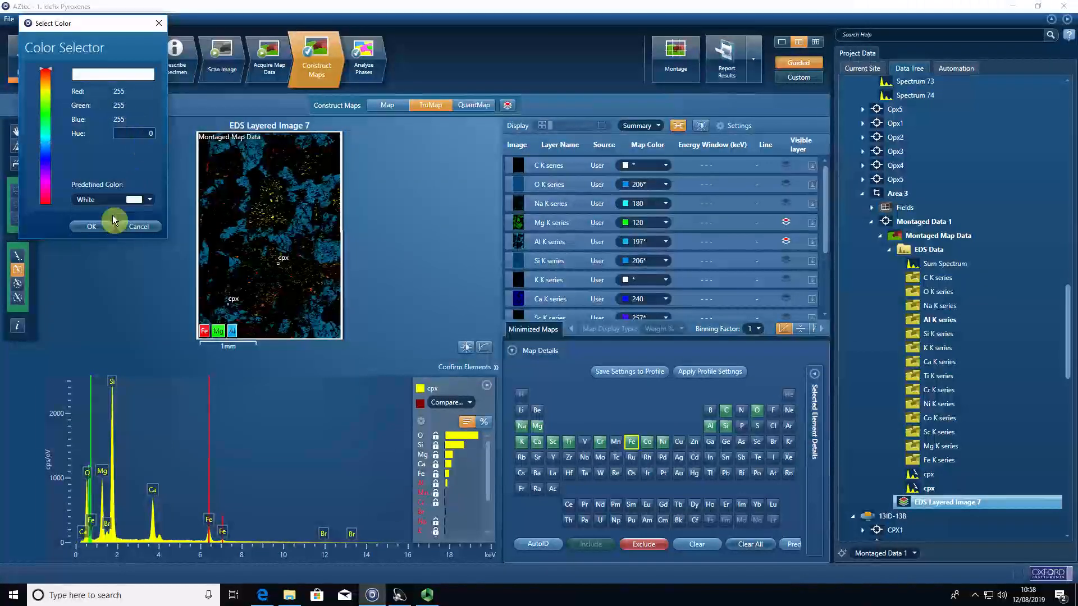
left_click(96, 227)
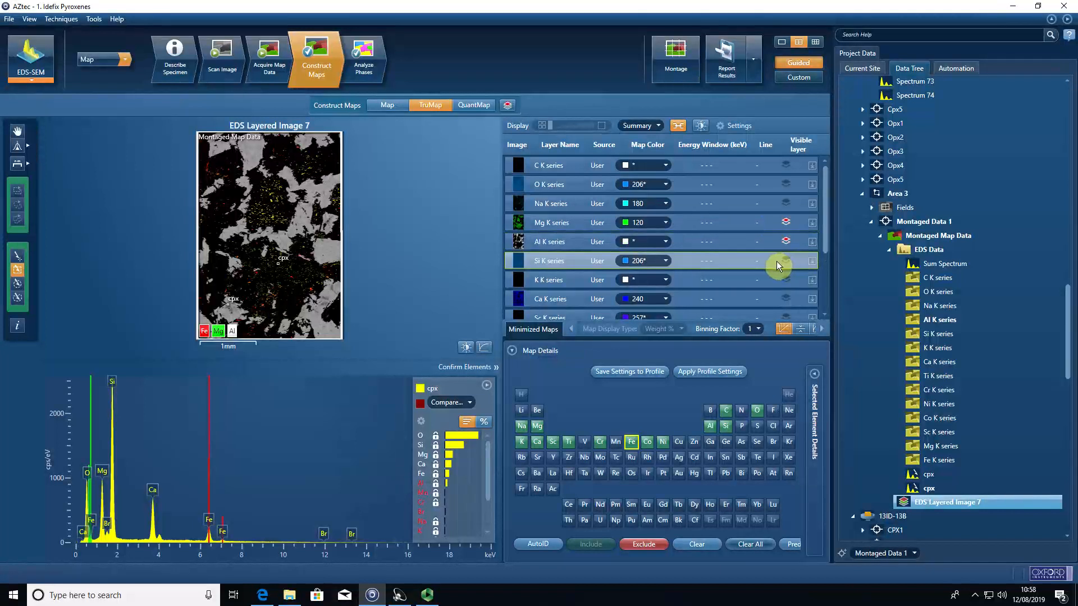
left_click(786, 299)
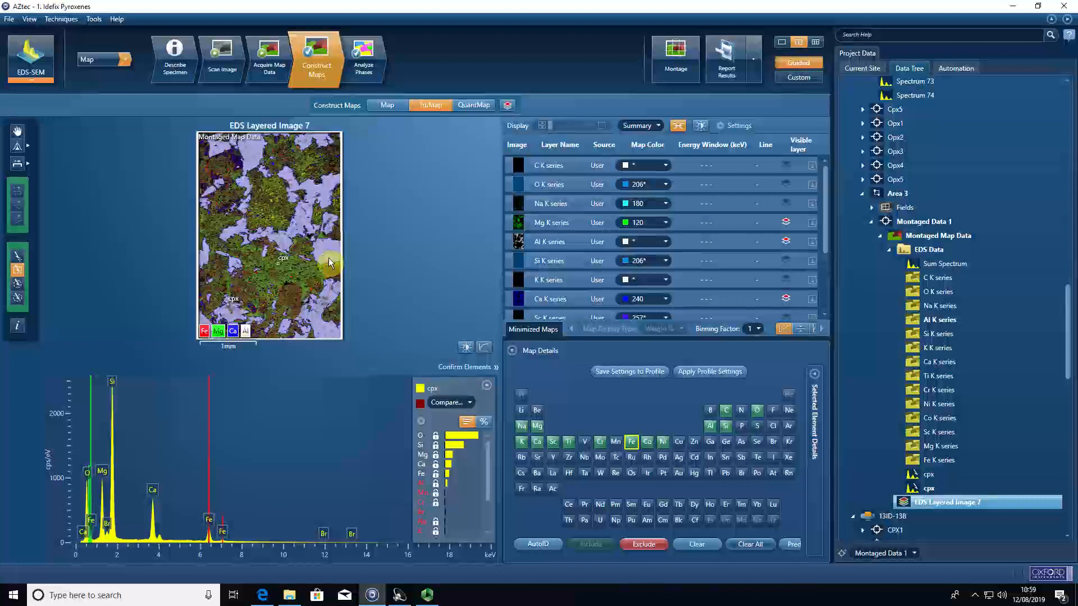
Step: Extract a spectrum from a small rectangular region inside the large pale Al-rich grain near the layered image's right edge
scroll(329, 258, "up", 3)
scroll(322, 250, "up", 3)
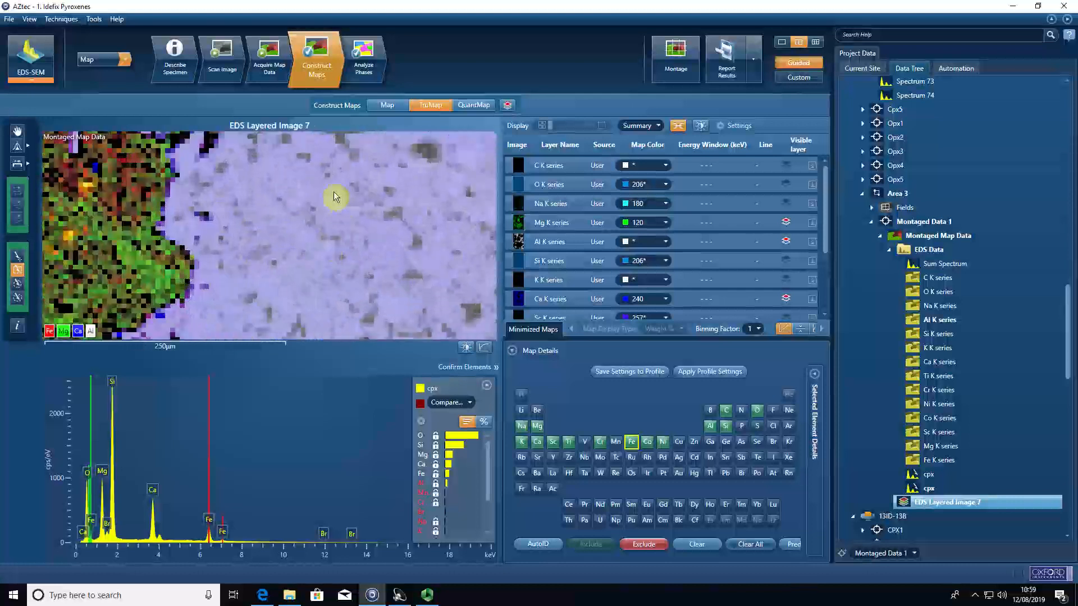
left_click_drag(322, 195, 337, 212)
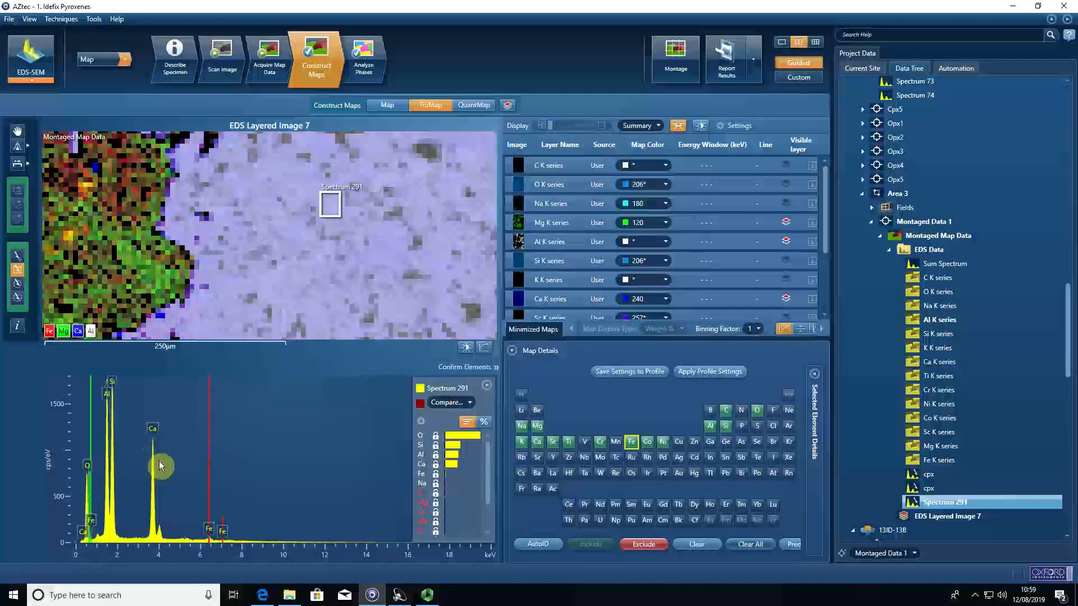
Step: Rename the new spectrum from the pale Al-rich grain as plag
right_click(932, 502)
left_click(960, 419)
type("P")
key("Return")
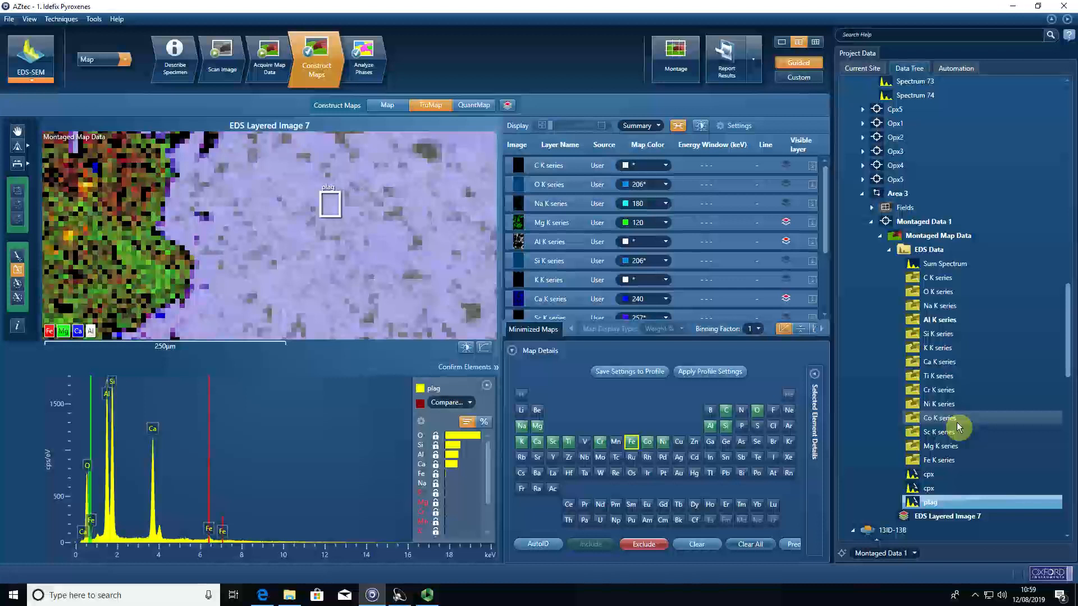
Step: Rescale the layered image with Fit Image to Display so that the whole montage is shown
scroll(283, 291, "down", 2)
scroll(281, 290, "down", 3)
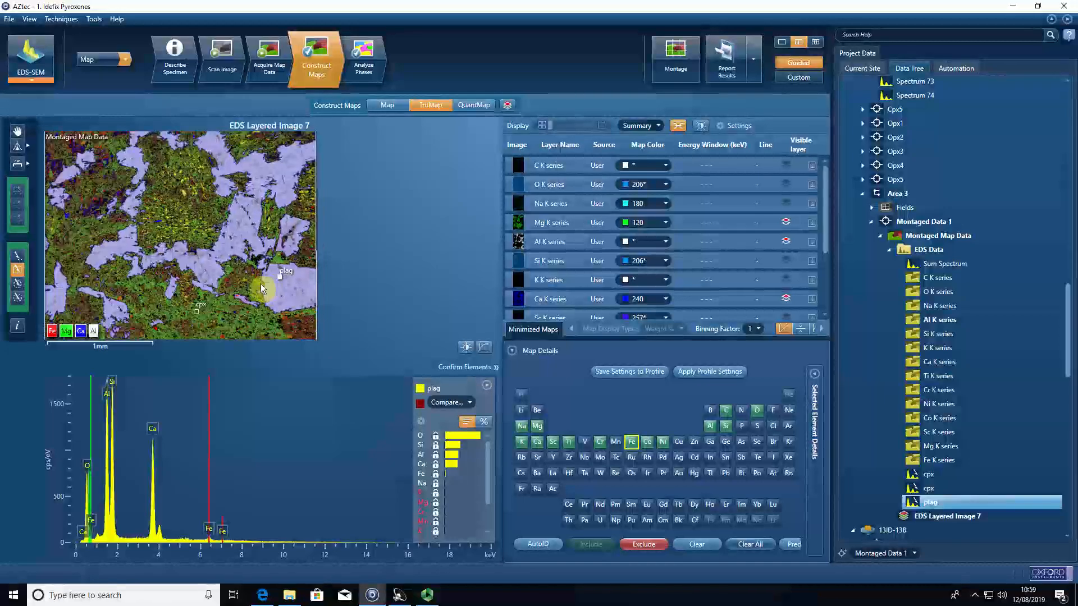
scroll(261, 283, "down", 1)
right_click(233, 261)
mouse_move(259, 270)
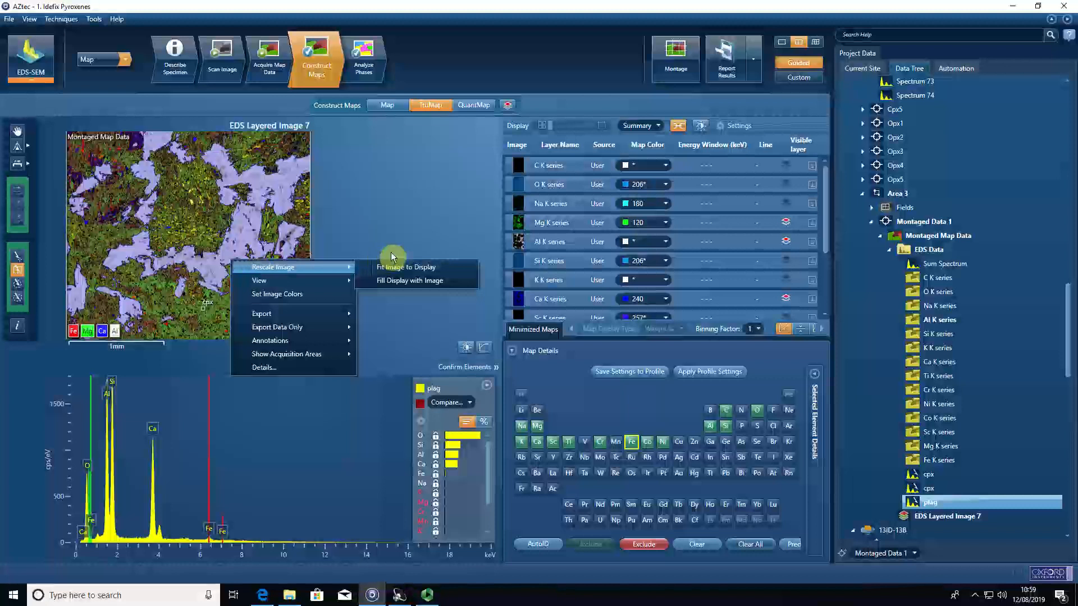
left_click(408, 267)
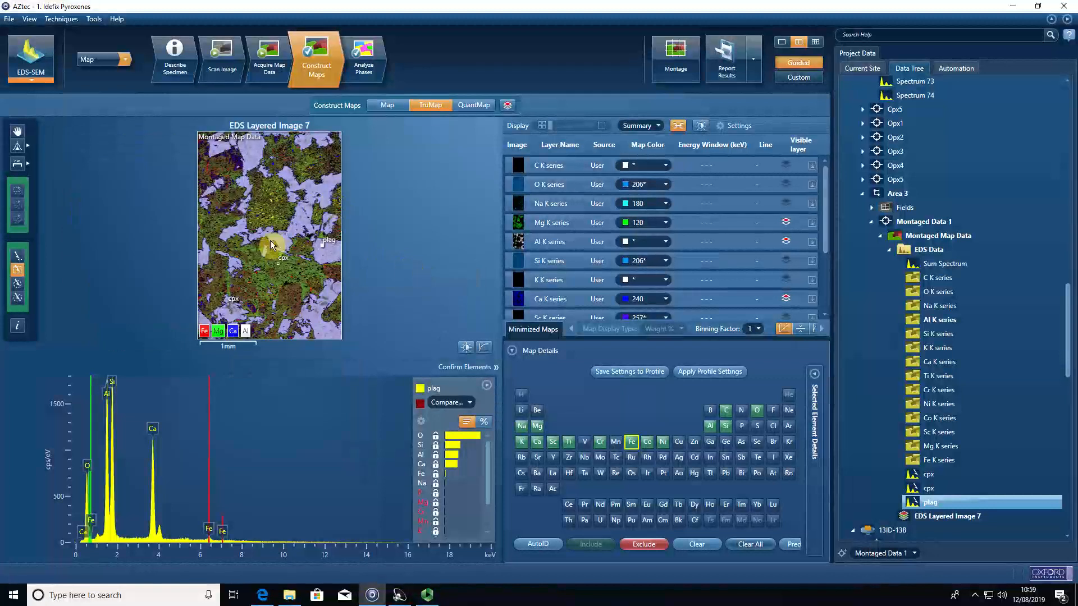